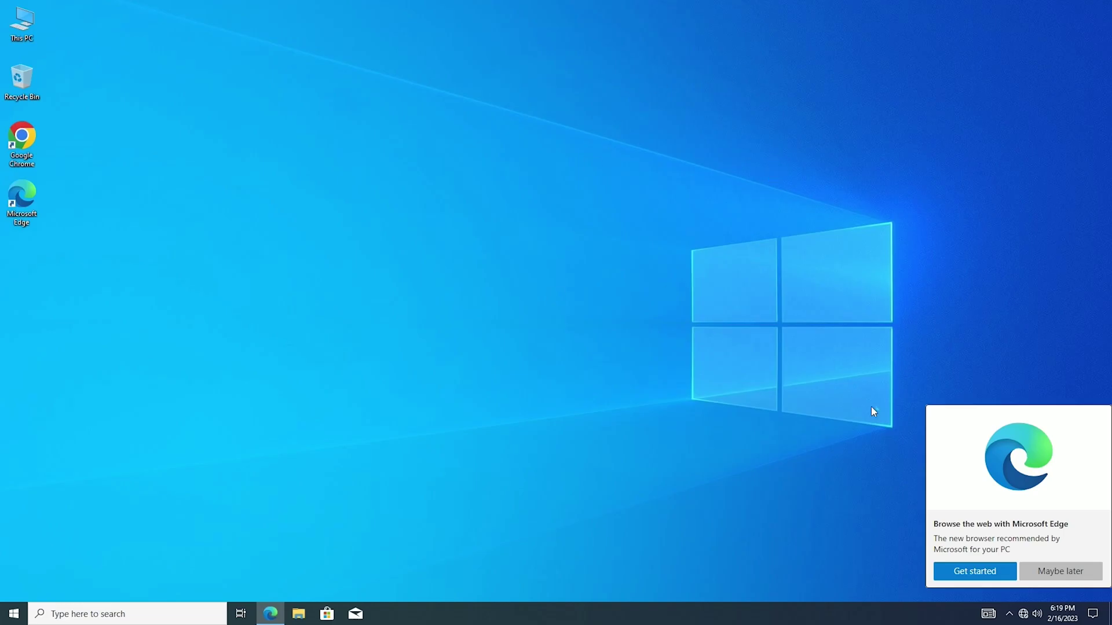
Step: Dismiss the Edge recommendation prompt and launch Google Chrome
left_click(1048, 571)
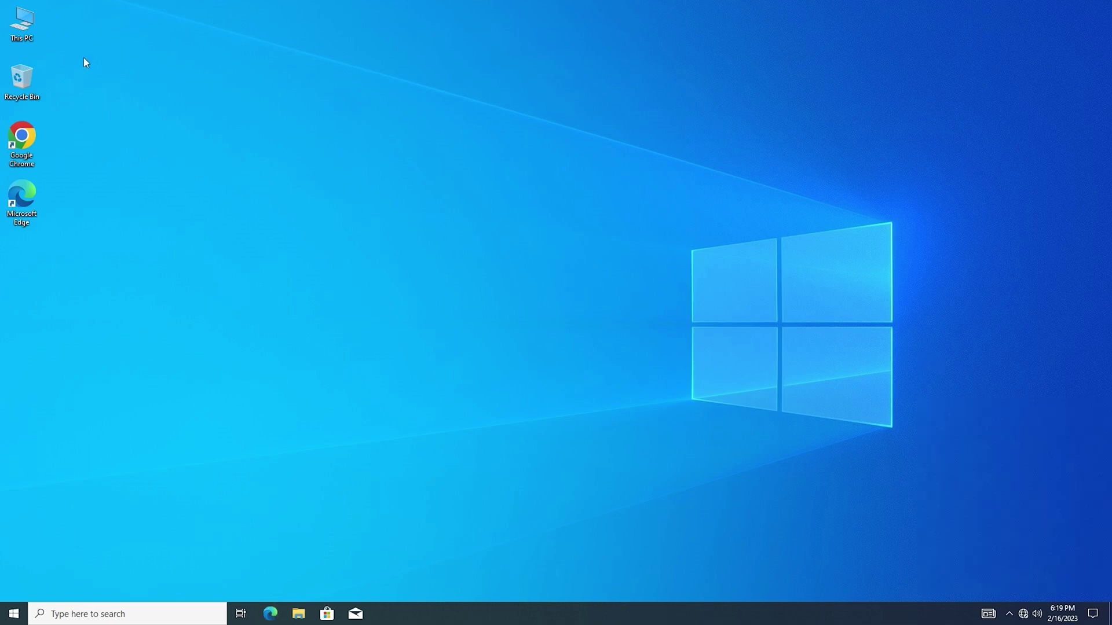
double_click(22, 138)
Step: Connect to the home Wi-Fi network with its security key and reopen Chrome
left_click(1023, 614)
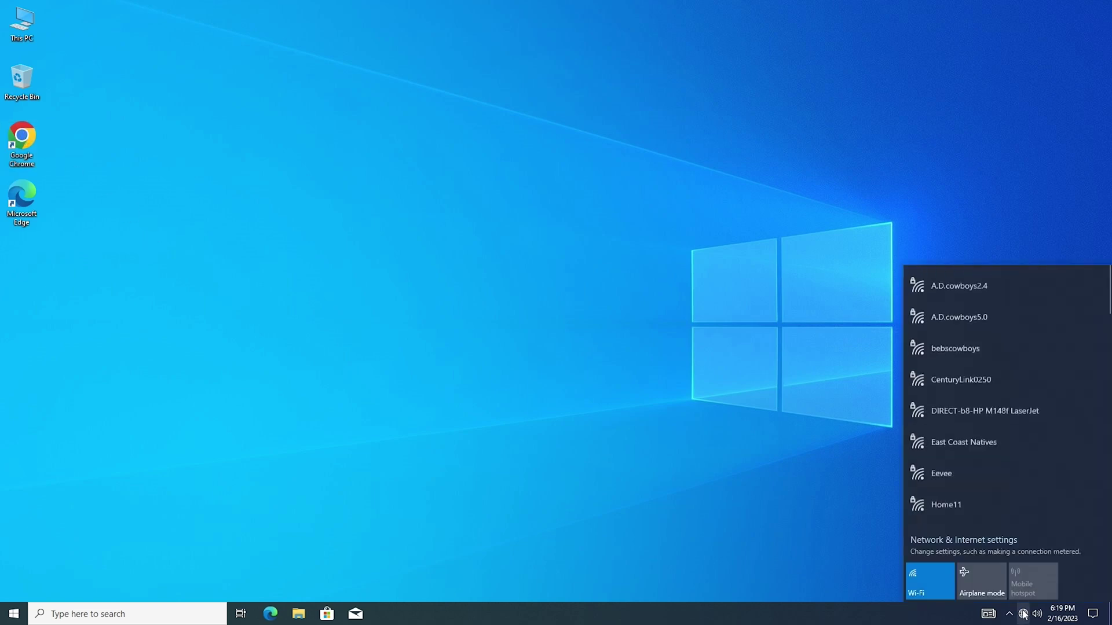
left_click(950, 478)
left_click(1047, 512)
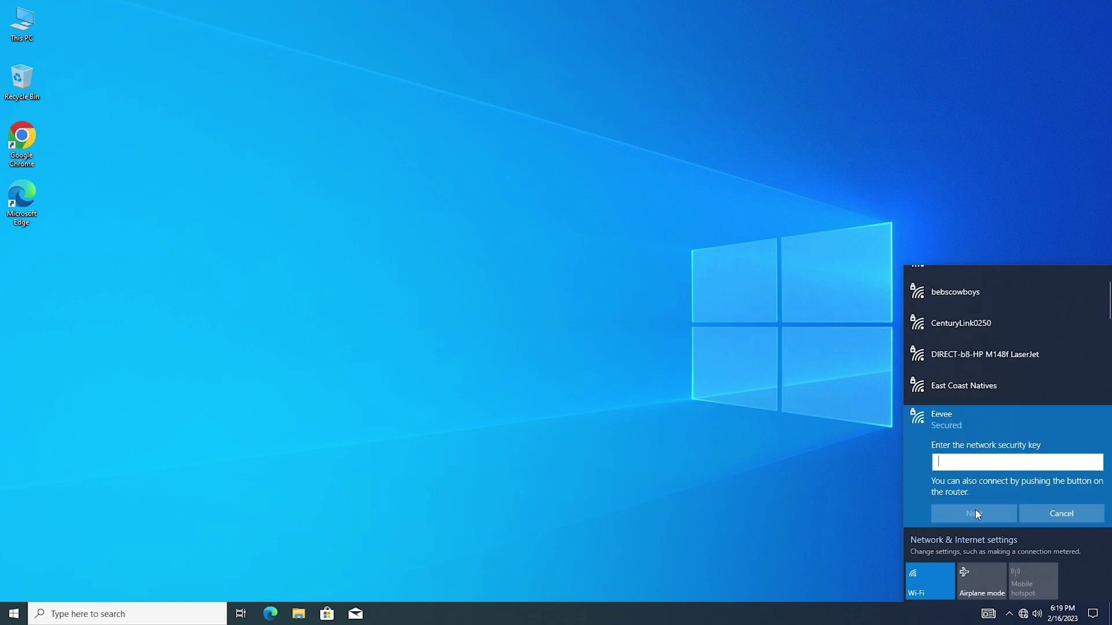
left_click(231, 262)
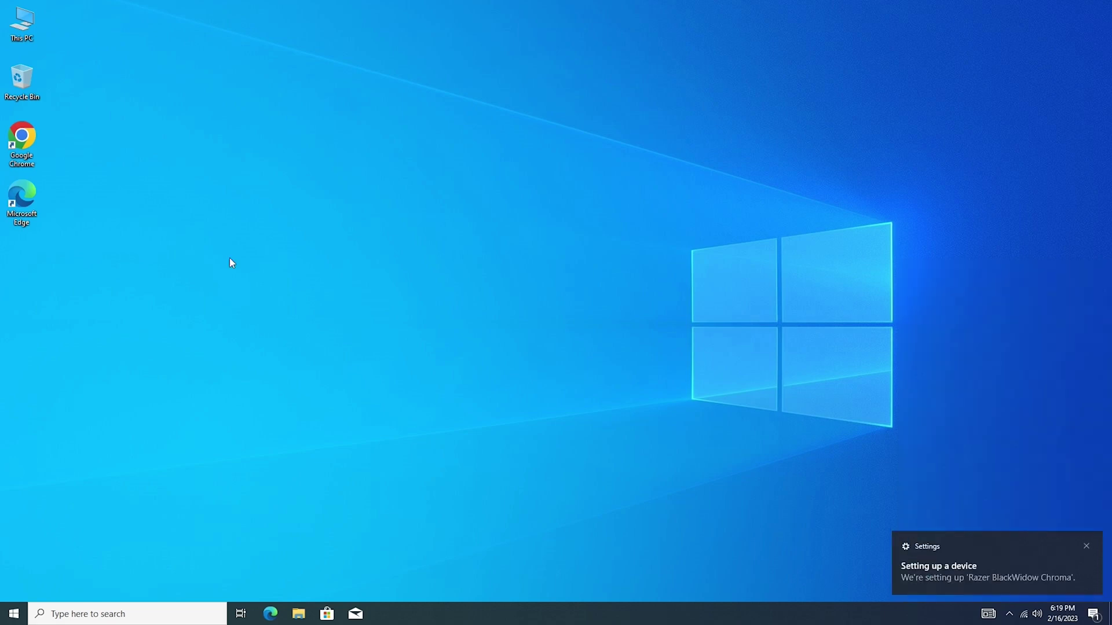
double_click(30, 136)
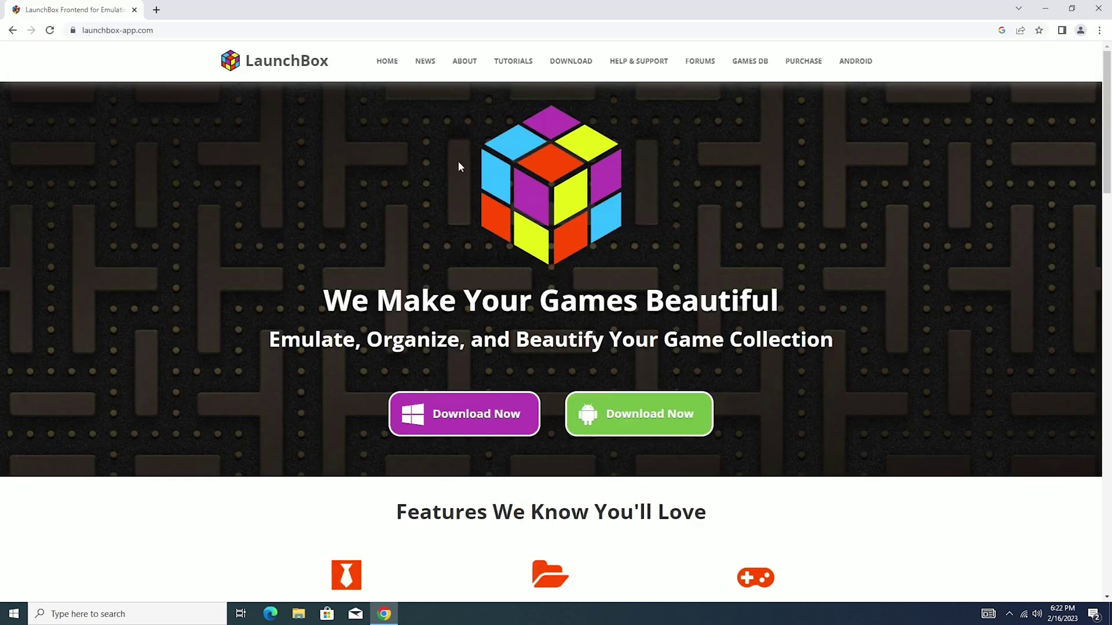
Step: Request the LaunchBox for Windows download with an email address and run LaunchBox-13.1-Setup.exe
key("F11")
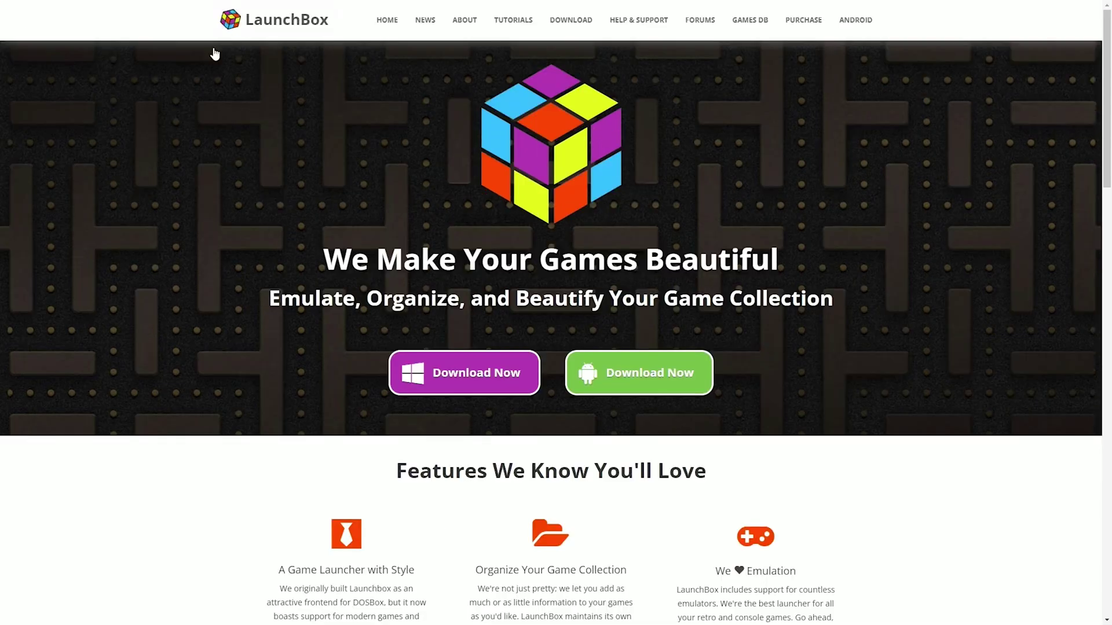
left_click(477, 385)
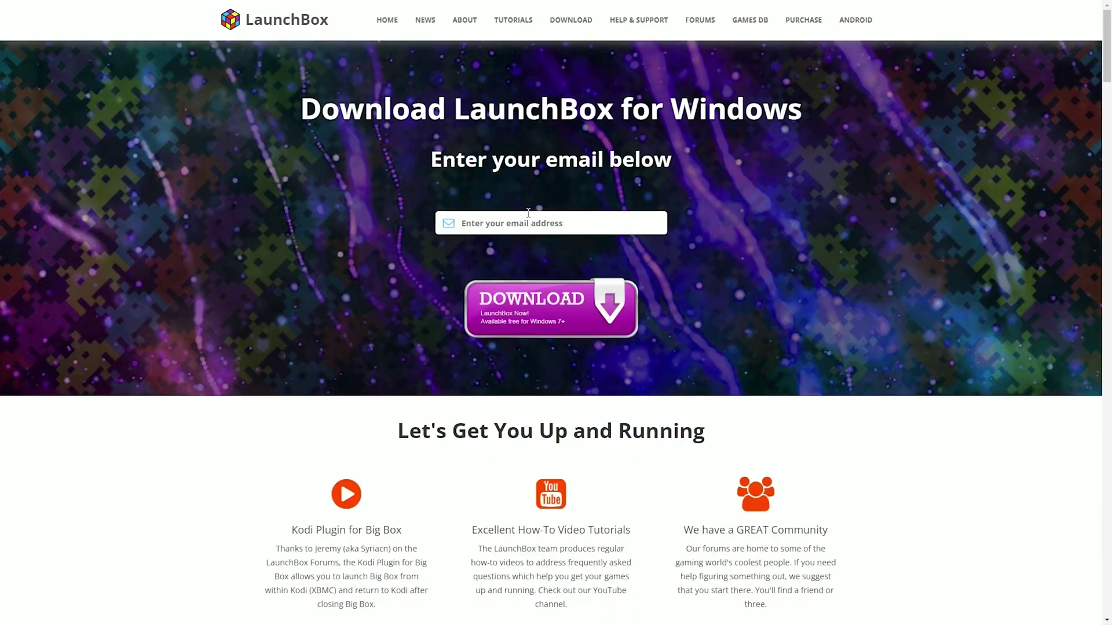
left_click(509, 223)
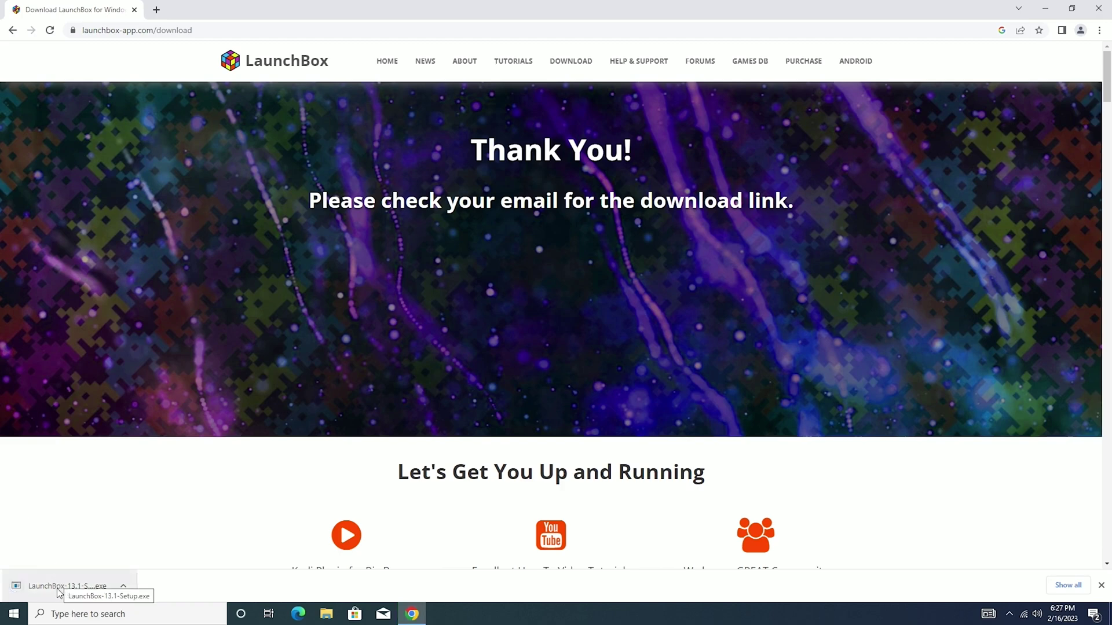
left_click(50, 586)
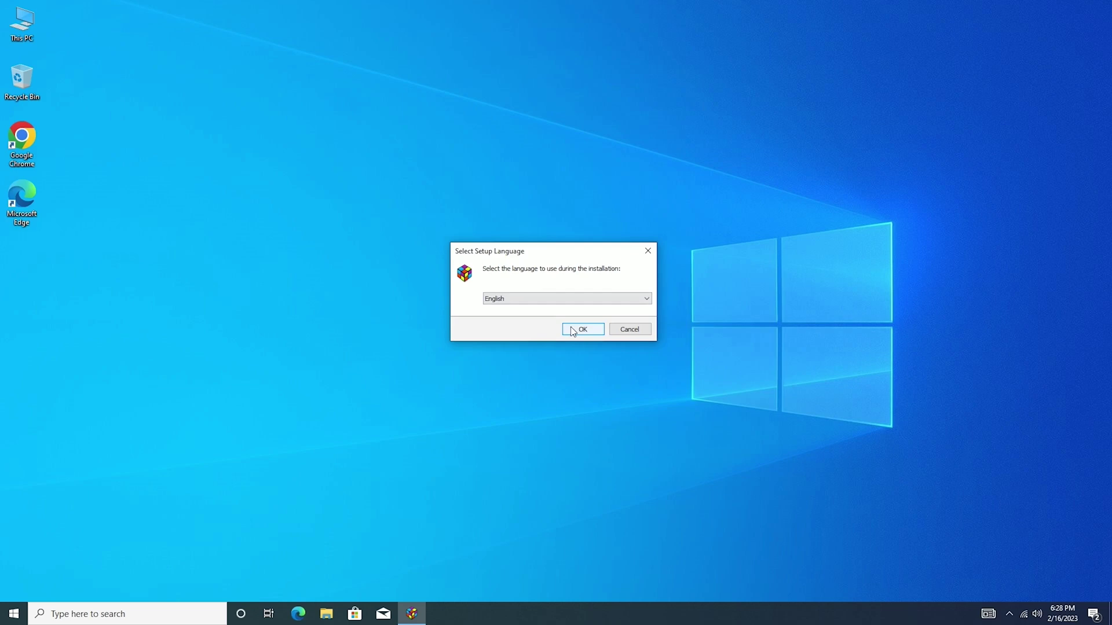
Step: Install LaunchBox in English, skip the Add Games dialog, and close the empty library
left_click(581, 329)
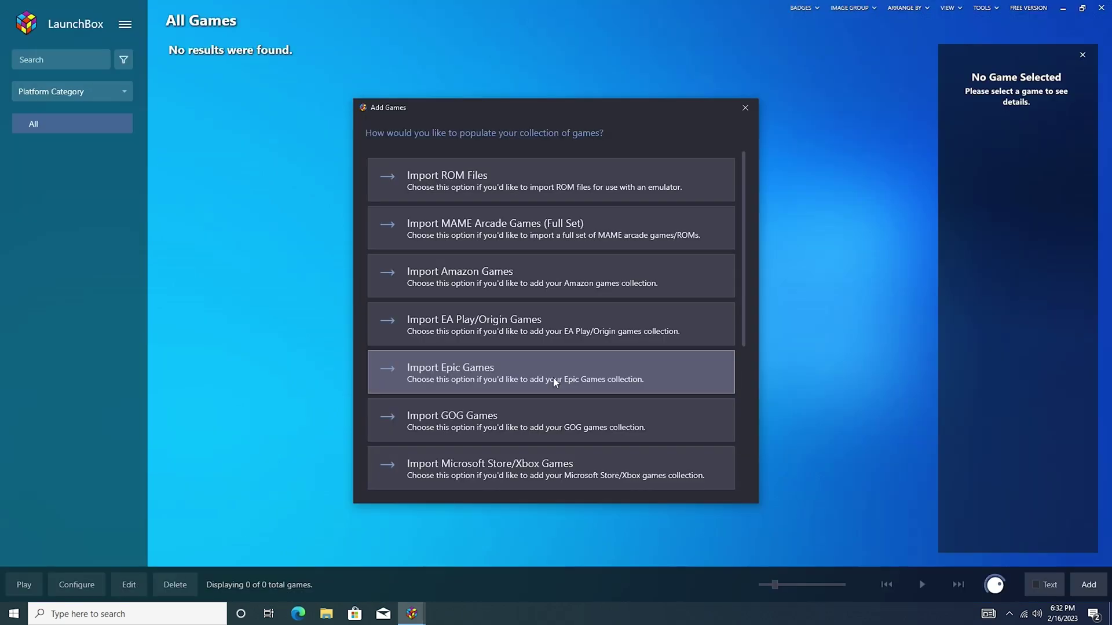
scroll(491, 239, "down", 2)
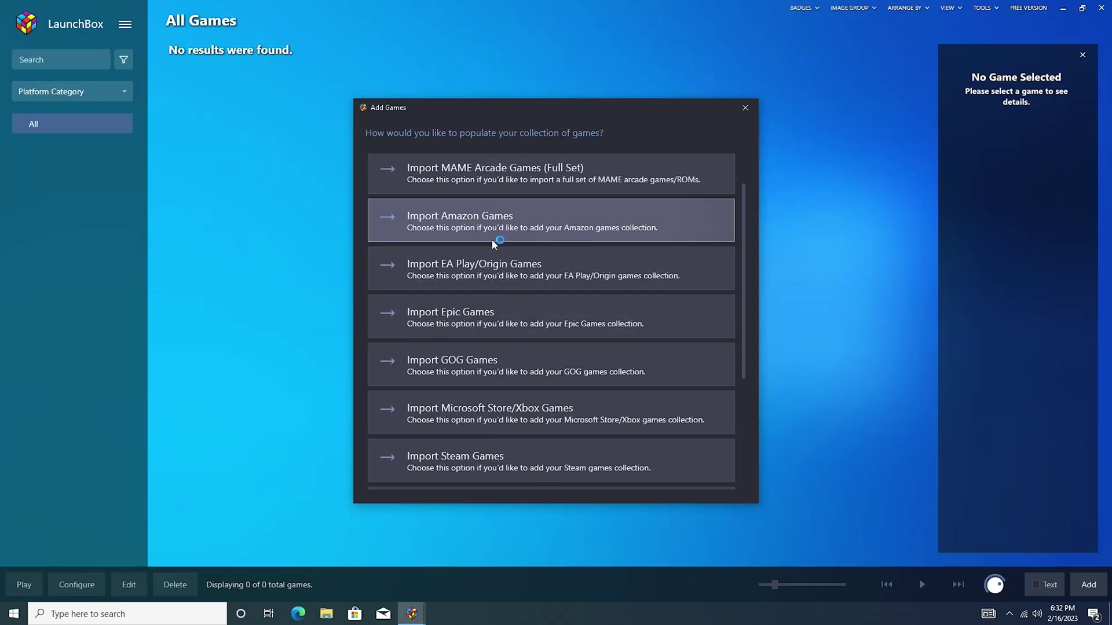
scroll(457, 279, "down", 4)
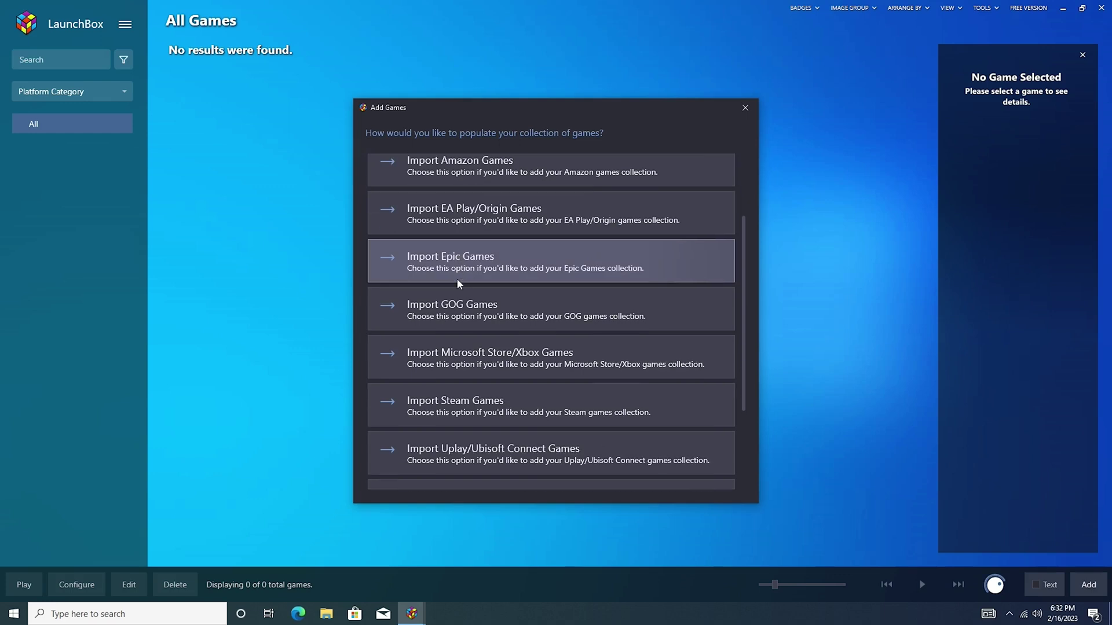
scroll(462, 310, "down", 3)
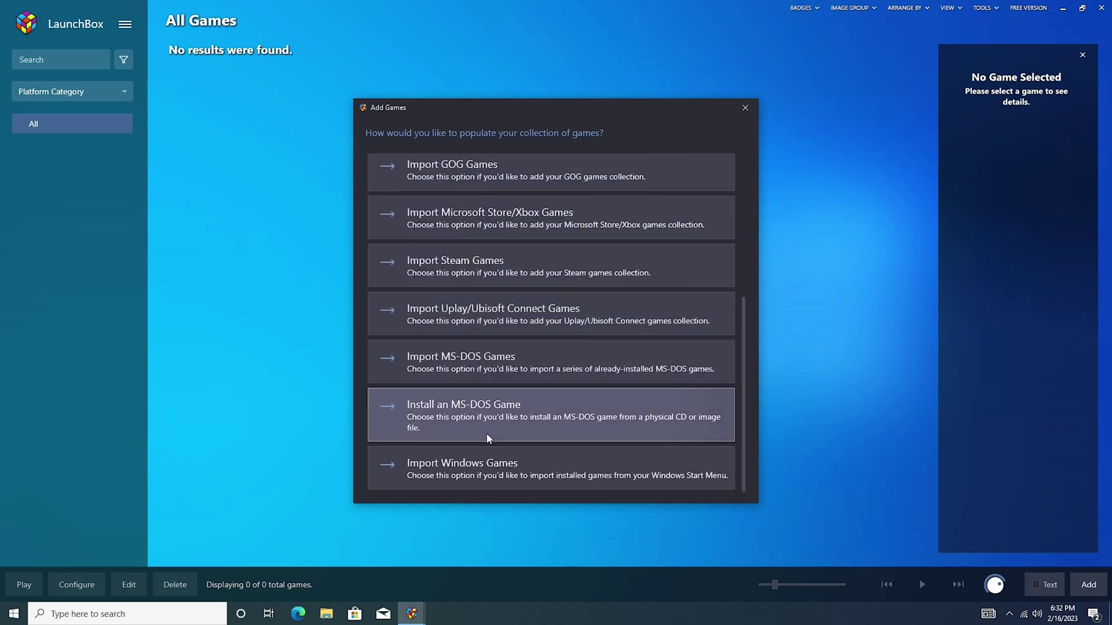
scroll(475, 438, "up", 5)
scroll(490, 435, "up", 4)
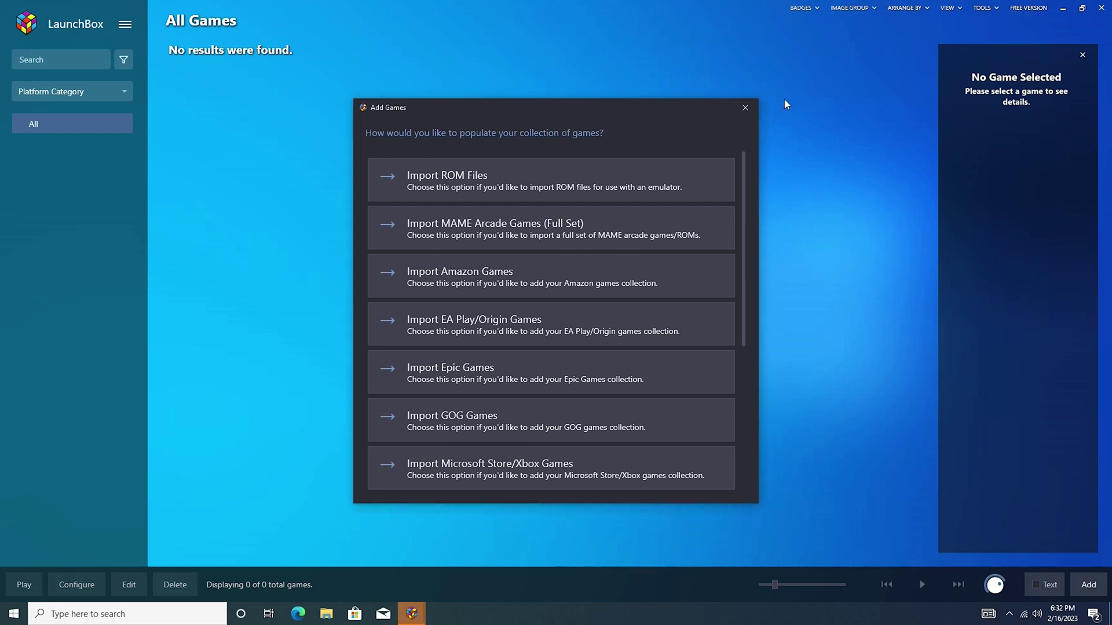
left_click(745, 107)
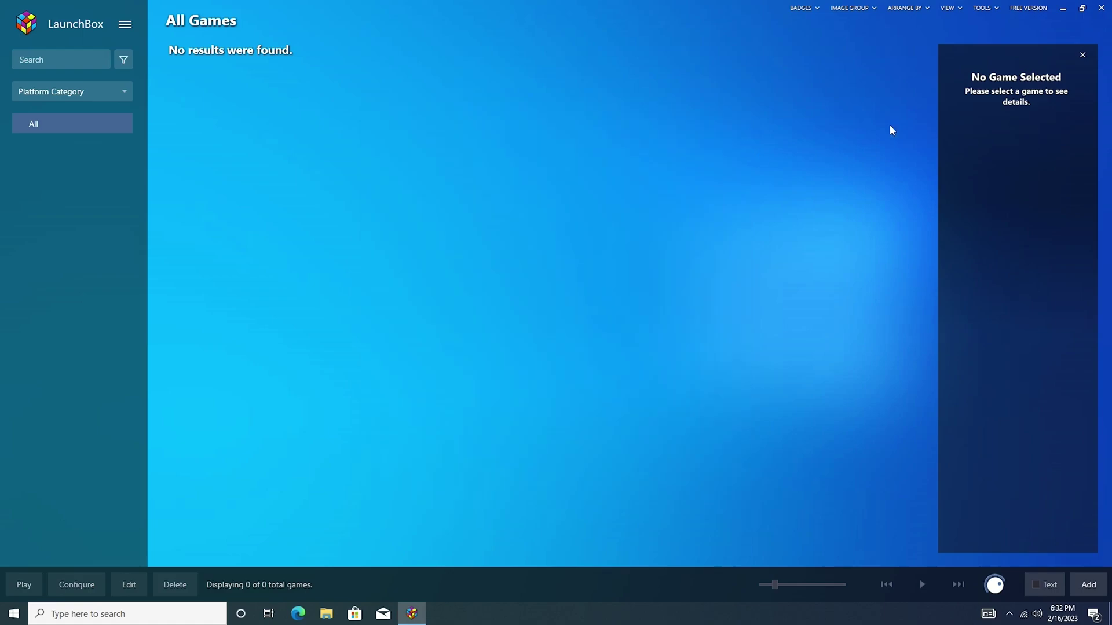
left_click(1100, 7)
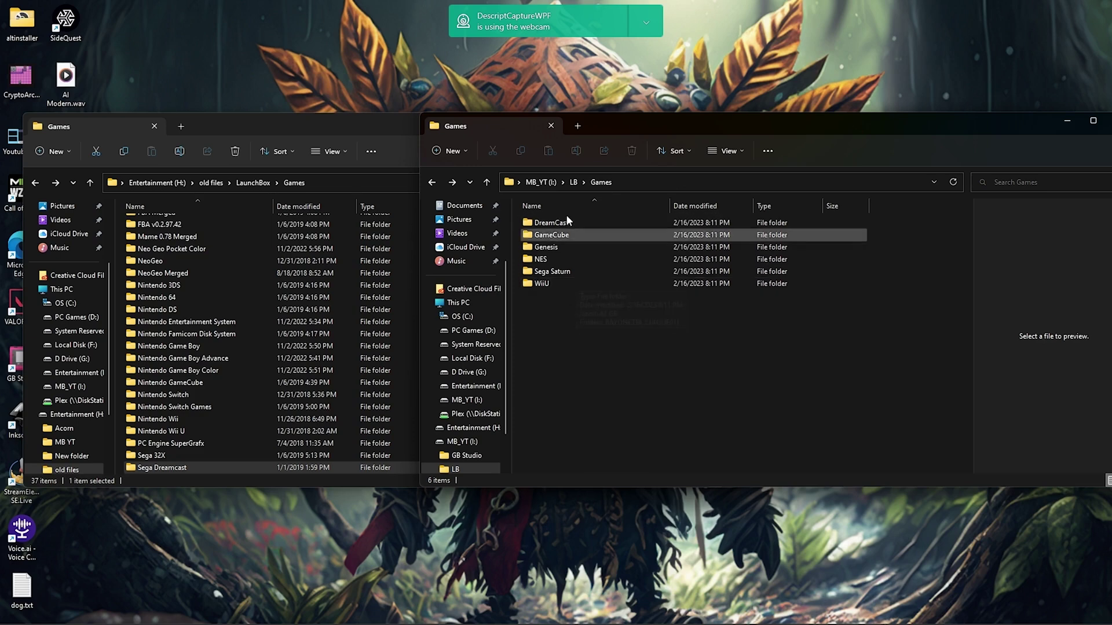
Step: Copy License.xml from the old LaunchBox folder into the new install and start LaunchBox.exe
left_click(574, 182)
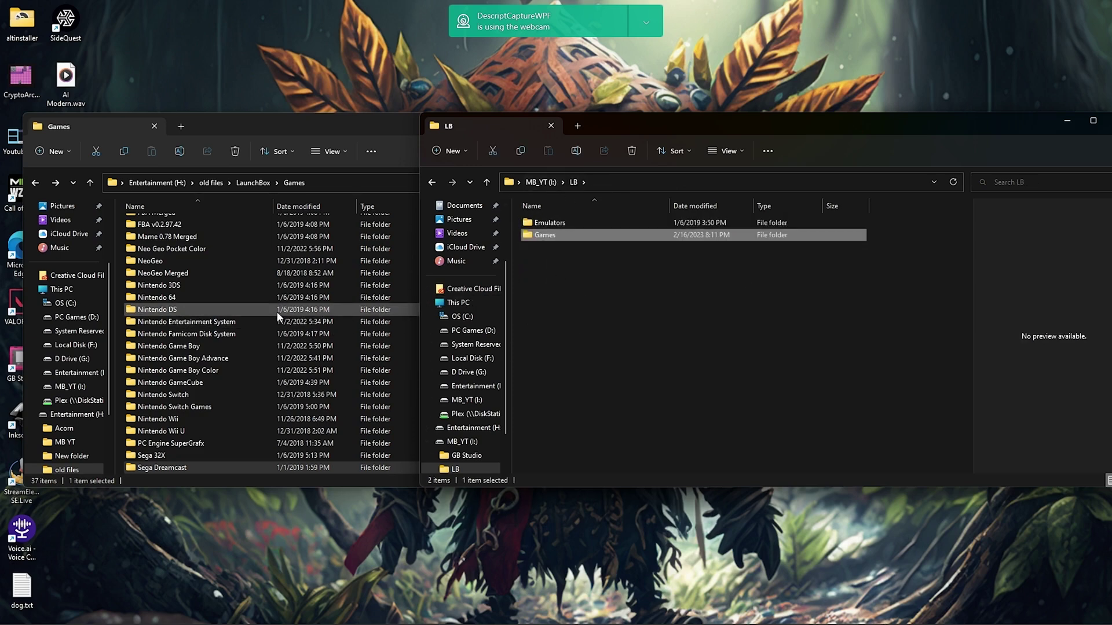
left_click(248, 184)
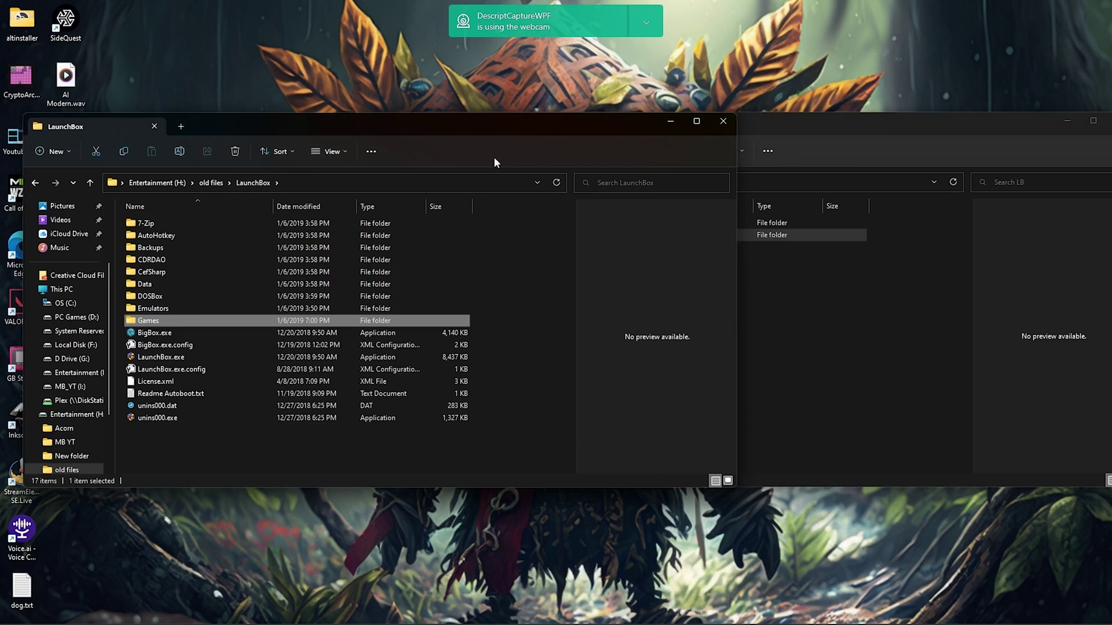
left_click(811, 342)
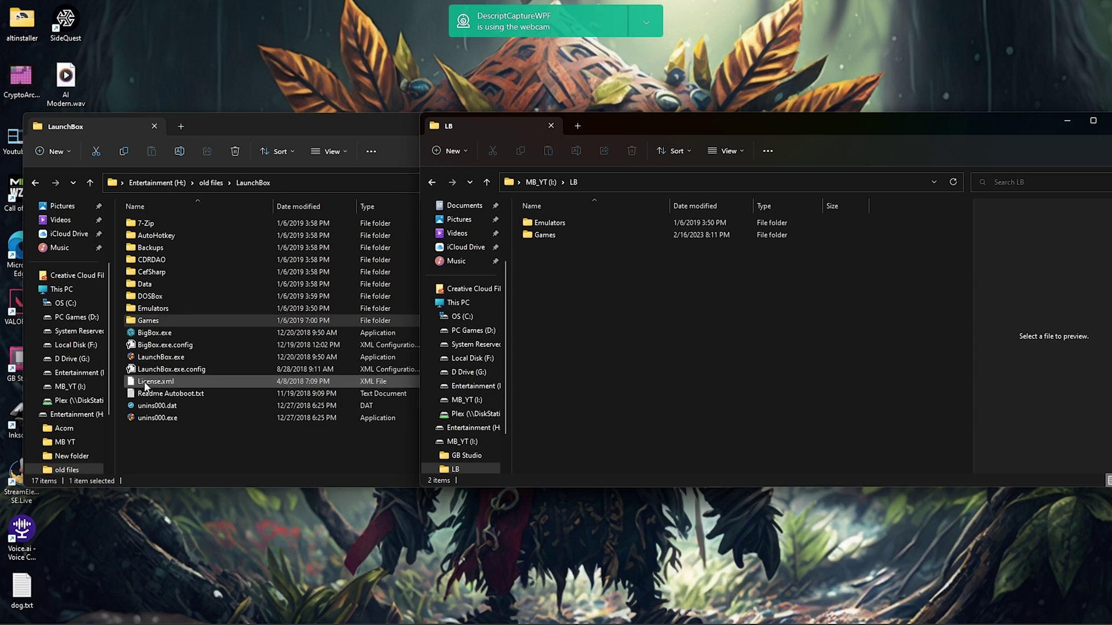
left_click_drag(145, 387, 612, 317)
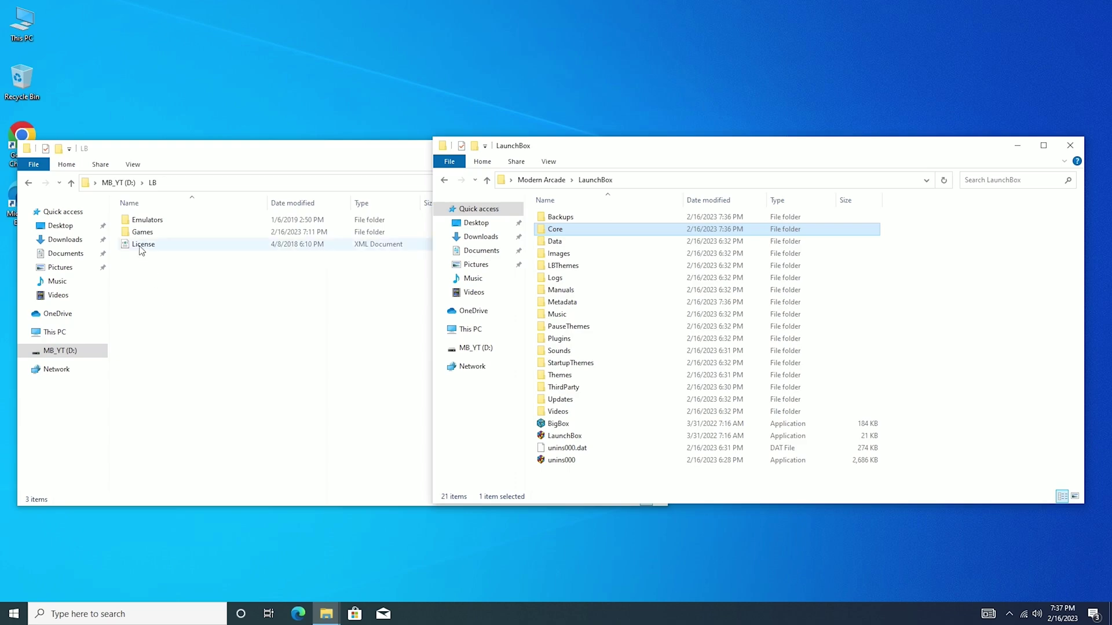
left_click_drag(140, 249, 594, 485)
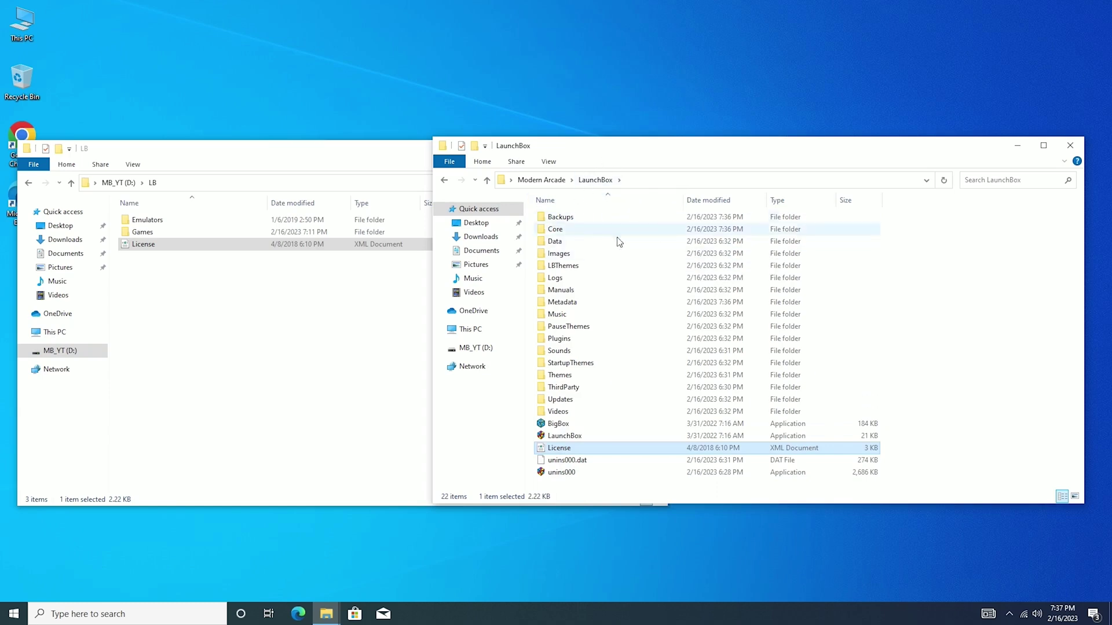
double_click(578, 437)
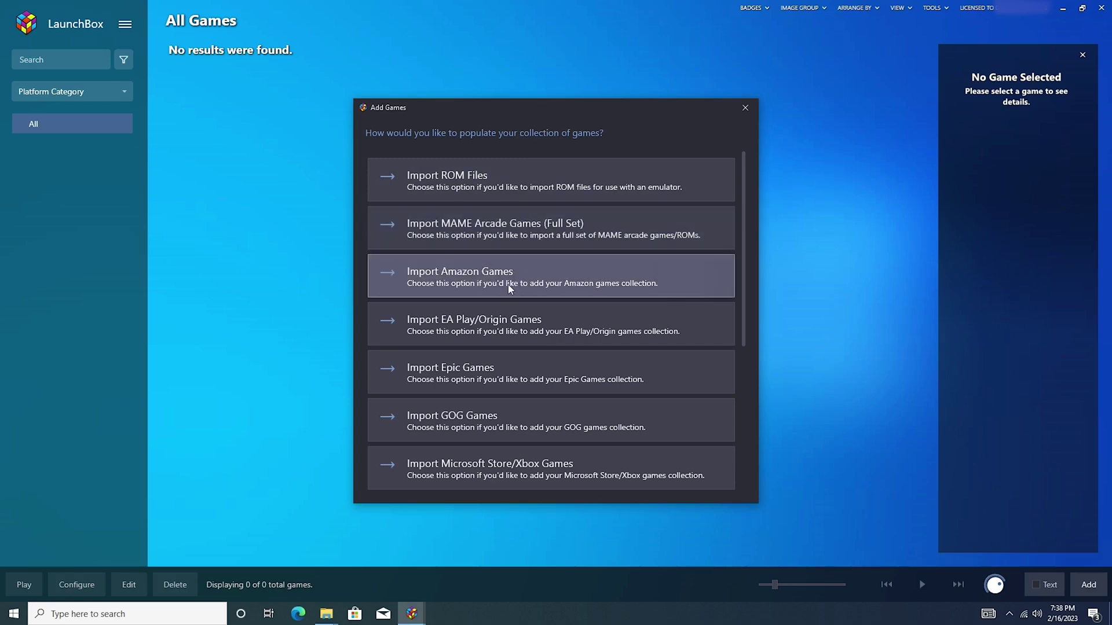
Step: Start the Tools > Import > ROM Files wizard and advance to Select the Files to Import
scroll(491, 326, "down", 2)
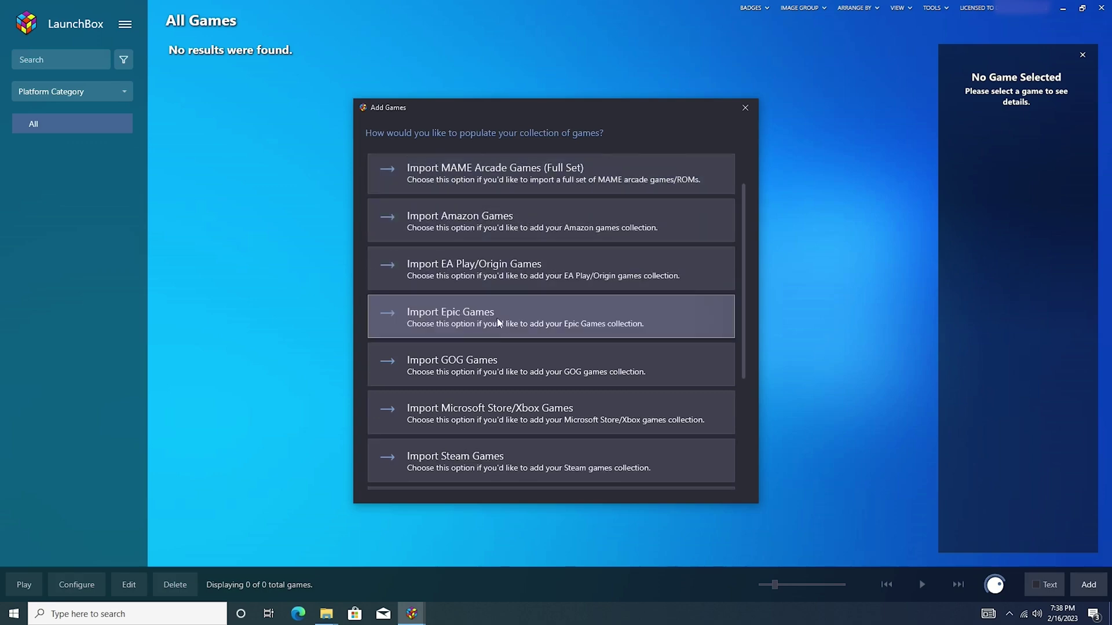
scroll(481, 330, "down", 1)
scroll(482, 333, "down", 6)
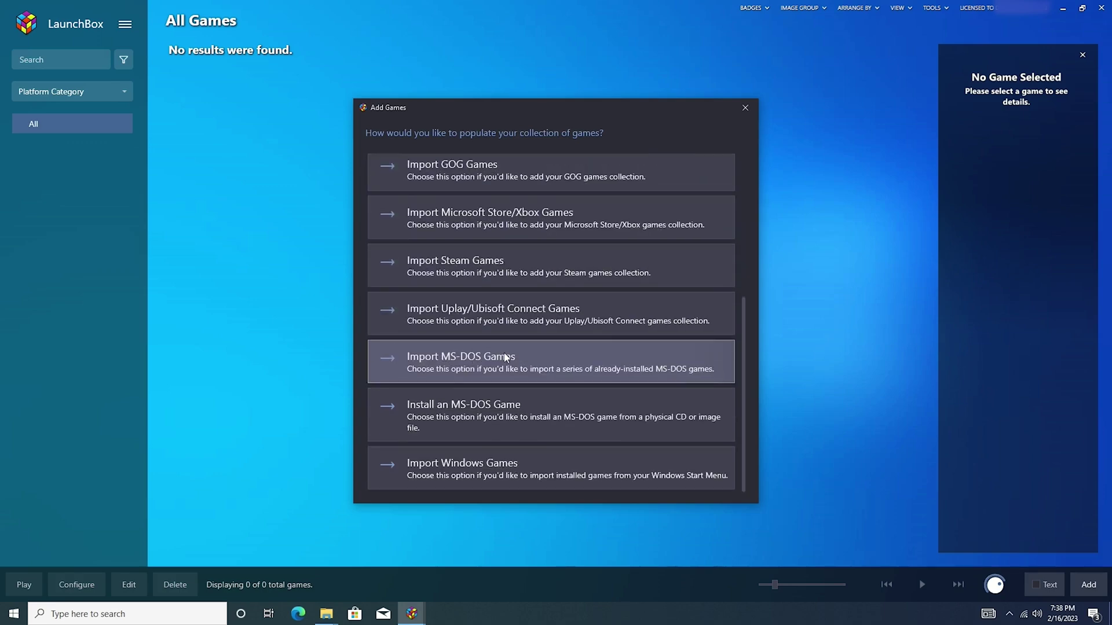
scroll(506, 354, "up", 9)
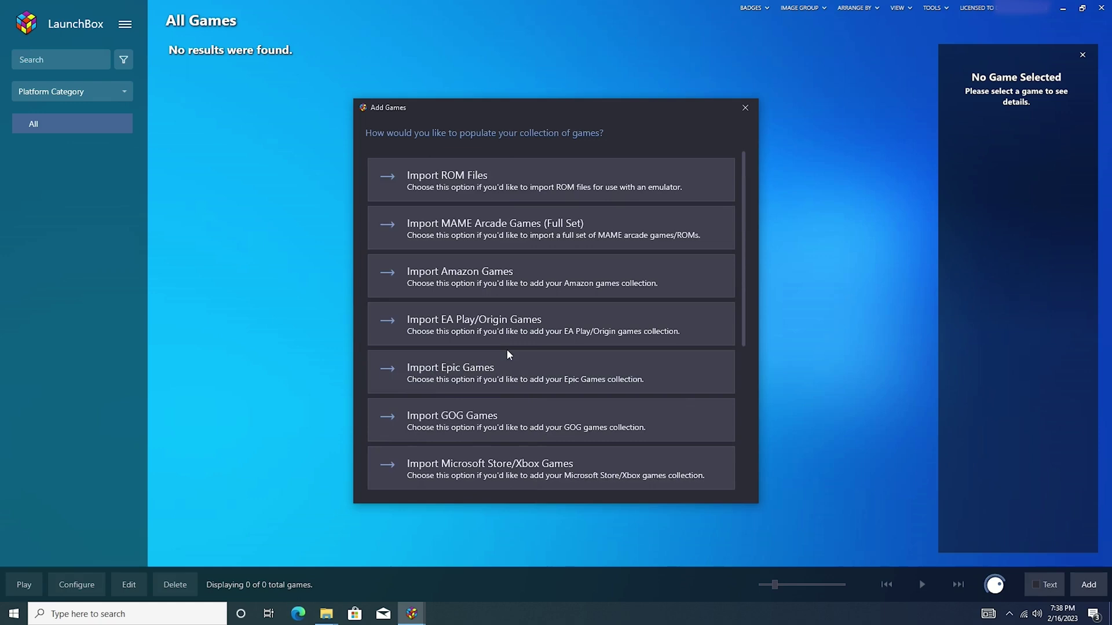
left_click(456, 177)
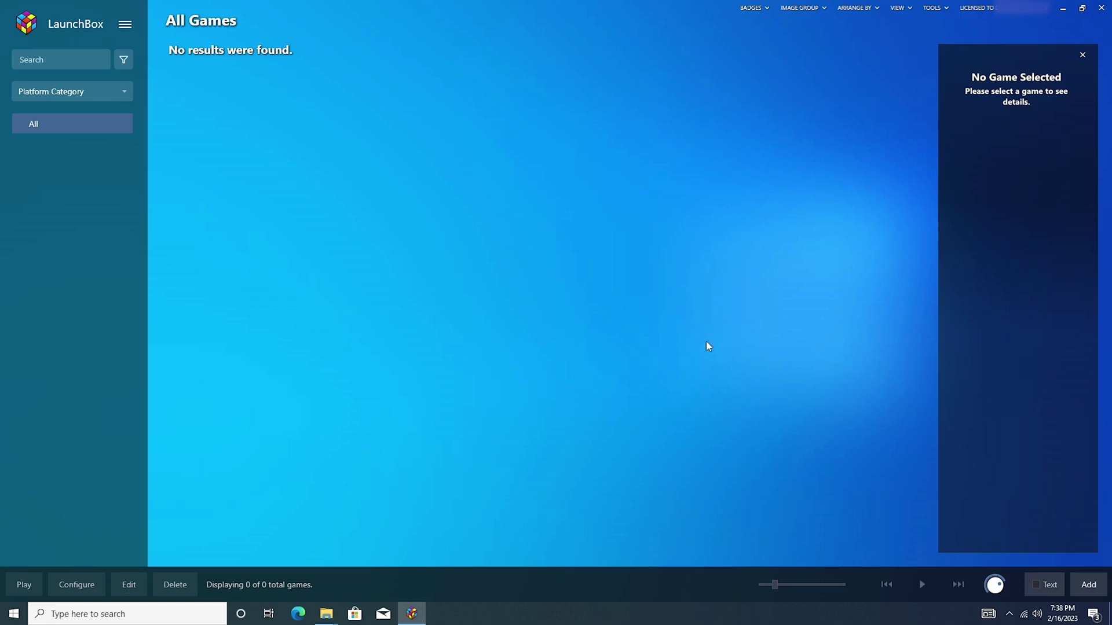
left_click(932, 8)
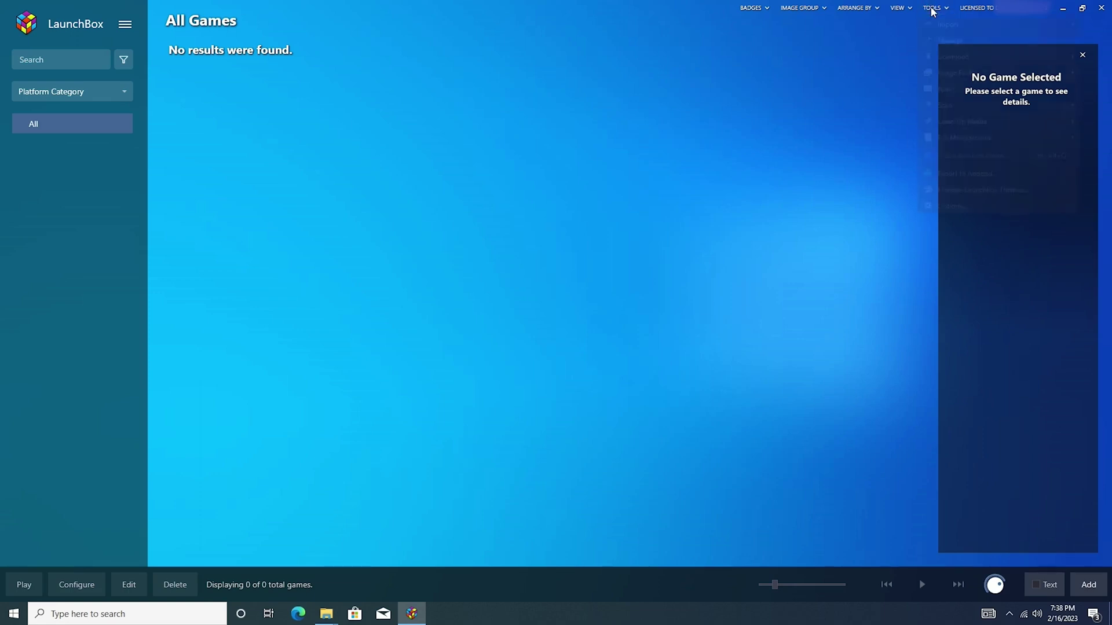
left_click(952, 28)
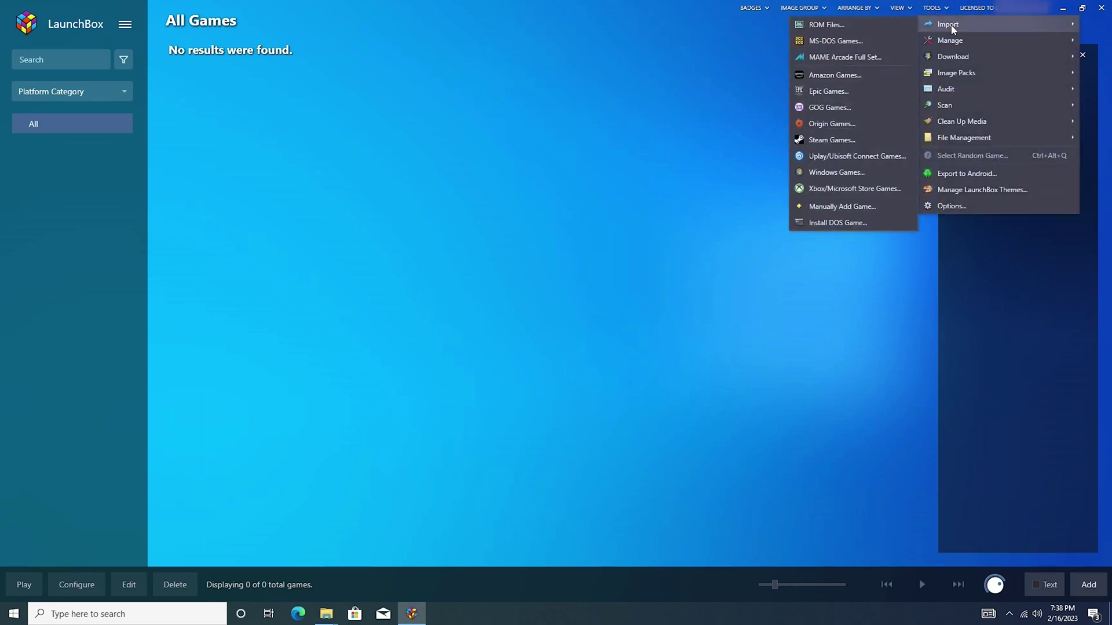
left_click(825, 26)
left_click(700, 455)
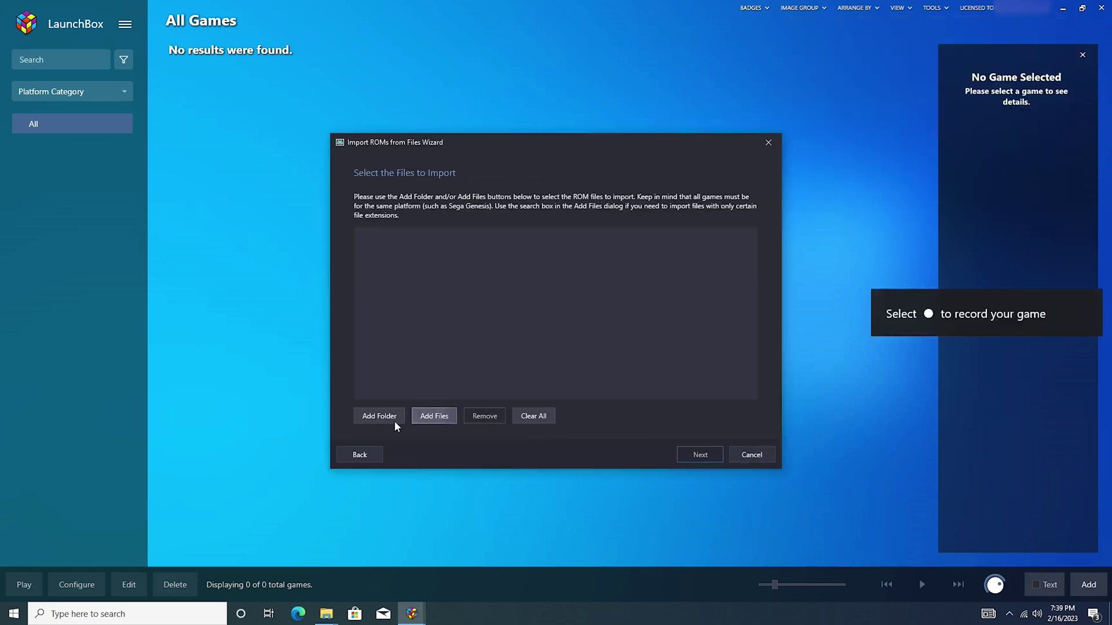
Step: Add the ROM folder as Nintendo GameCube, auto-install RetroArch, keep files in place, keep metadata lookup
left_click(368, 415)
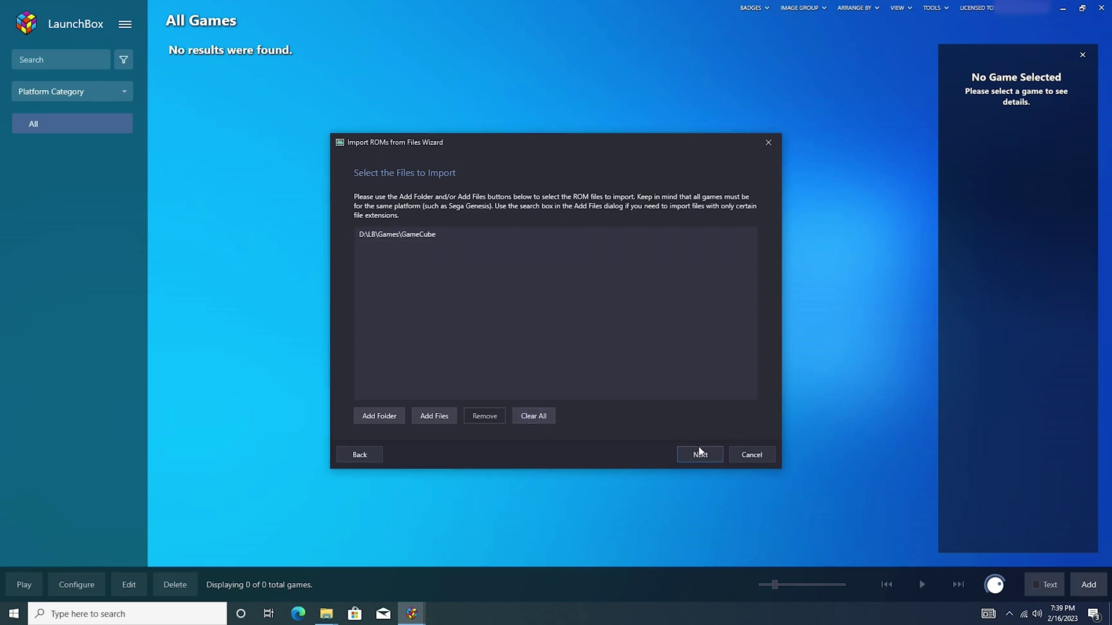
left_click(700, 453)
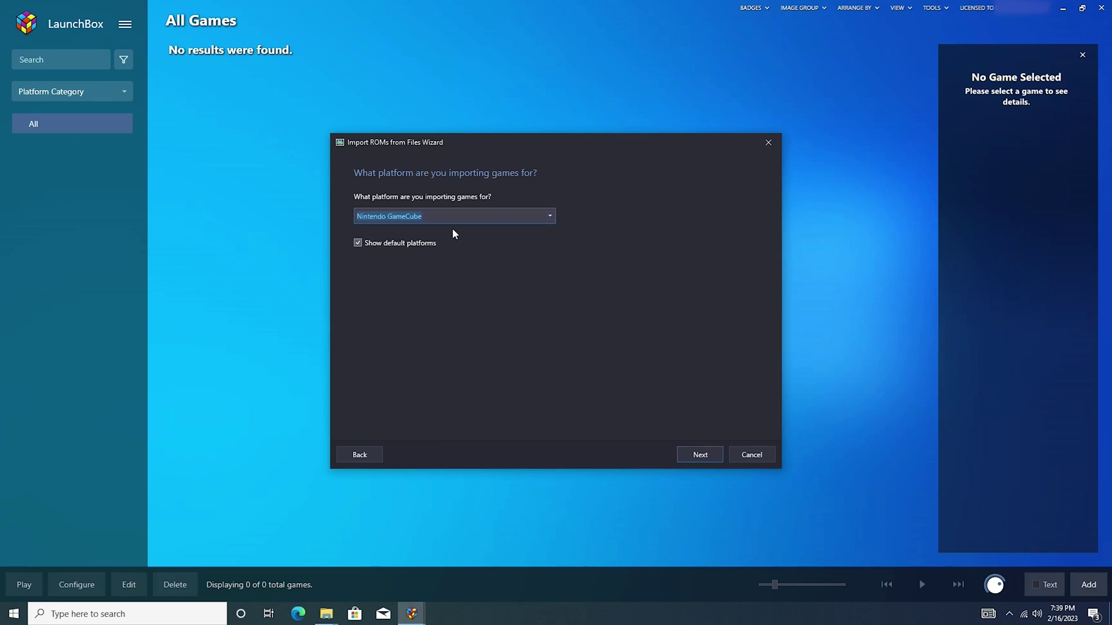
left_click(696, 454)
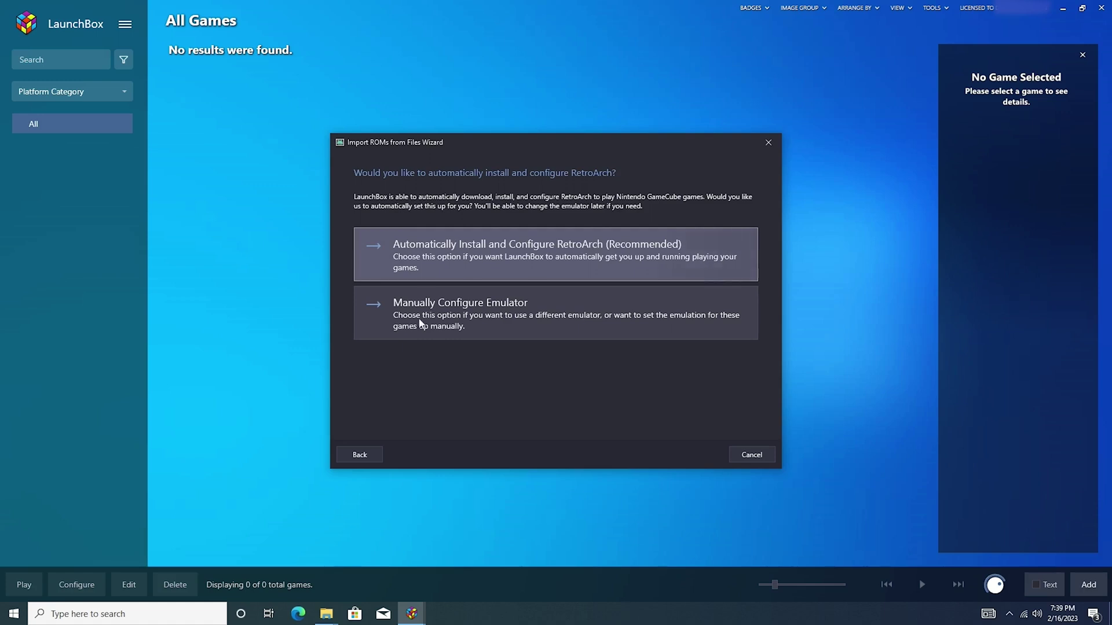
left_click(513, 260)
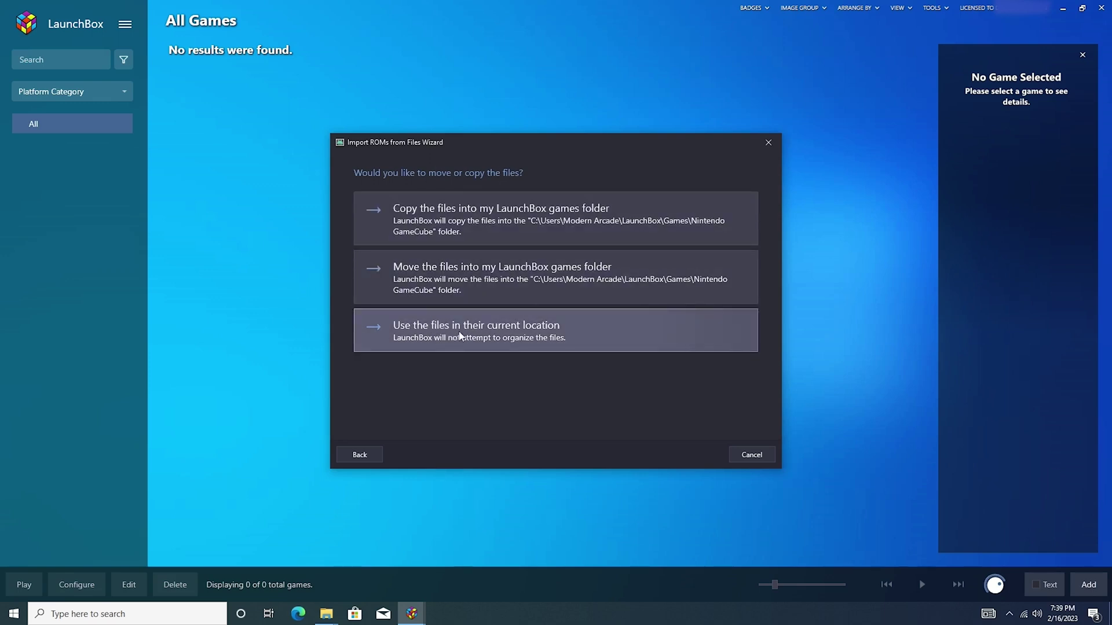
left_click(412, 334)
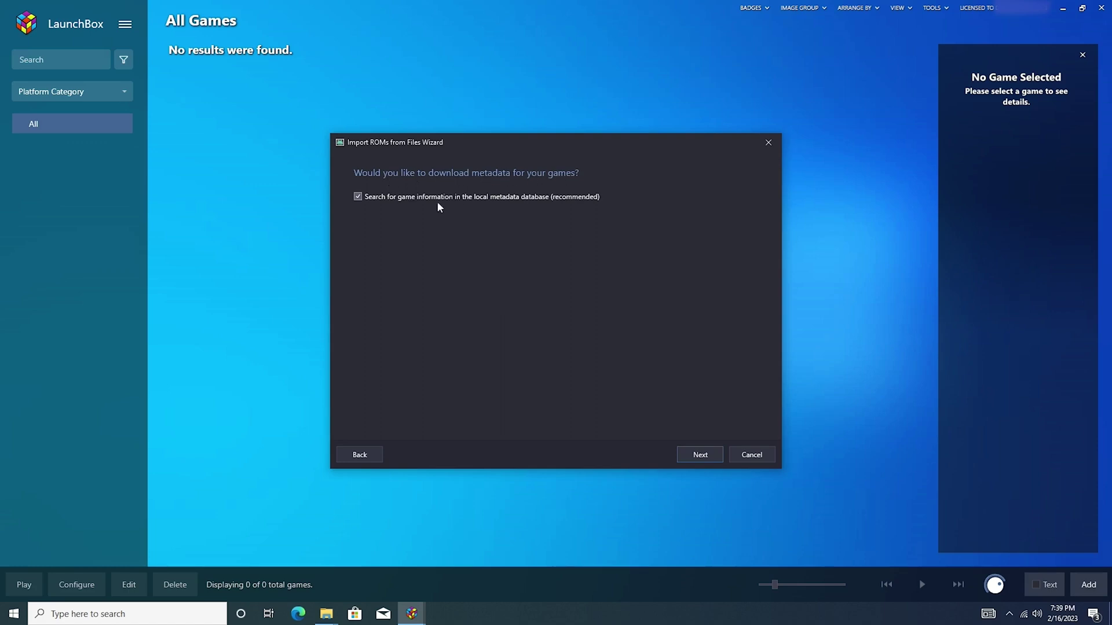
left_click(698, 455)
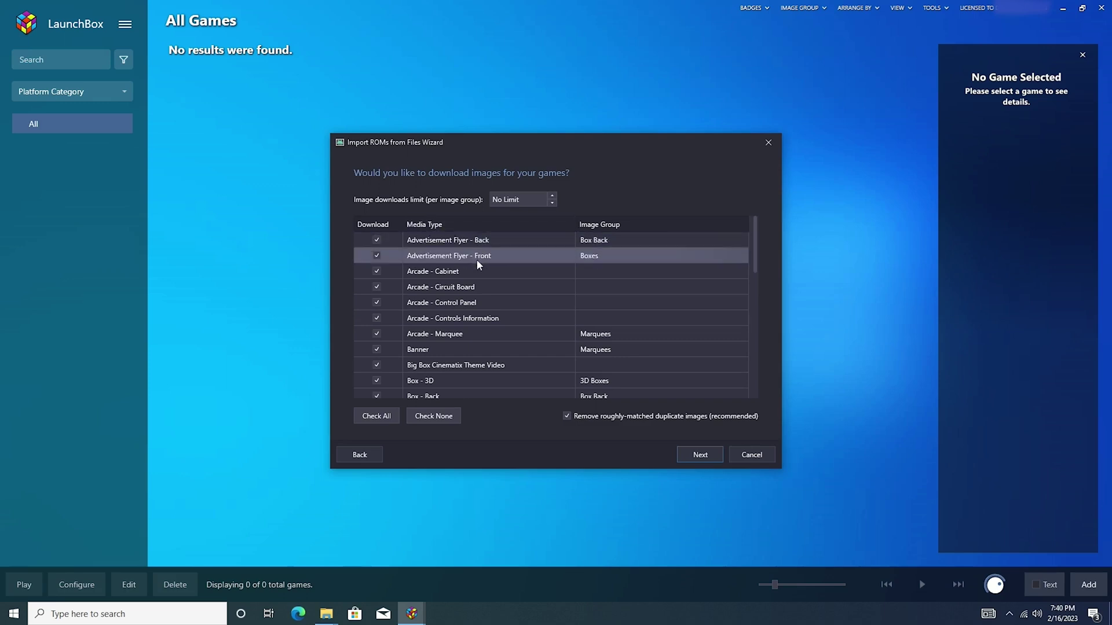
Step: Leave every image type ticked for download and skip the EmuMovies media page
scroll(480, 288, "down", 4)
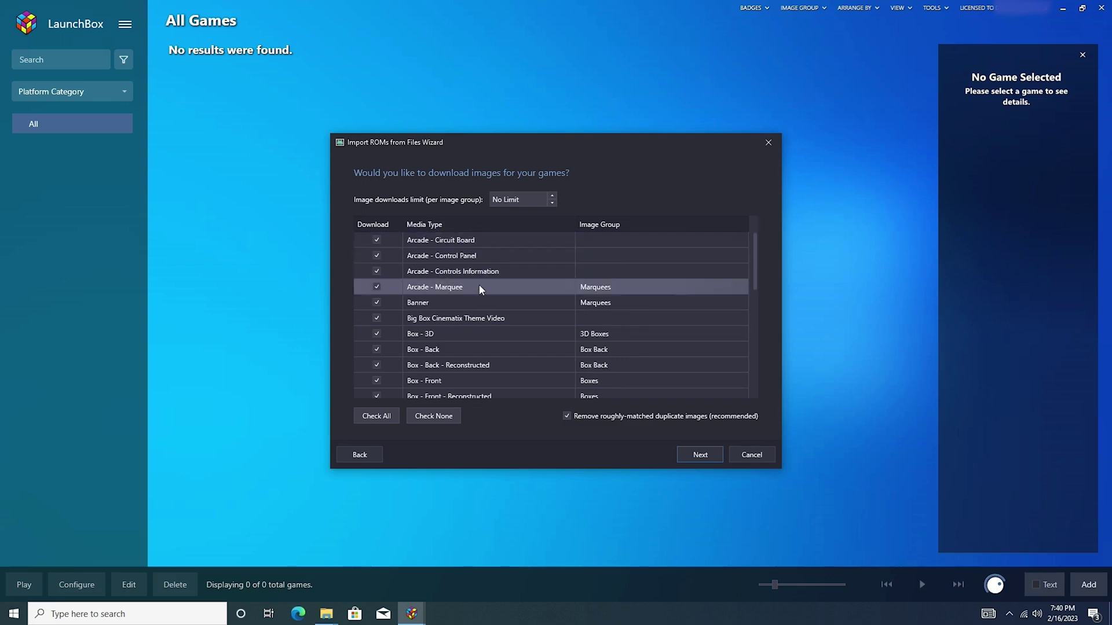
scroll(471, 296, "down", 4)
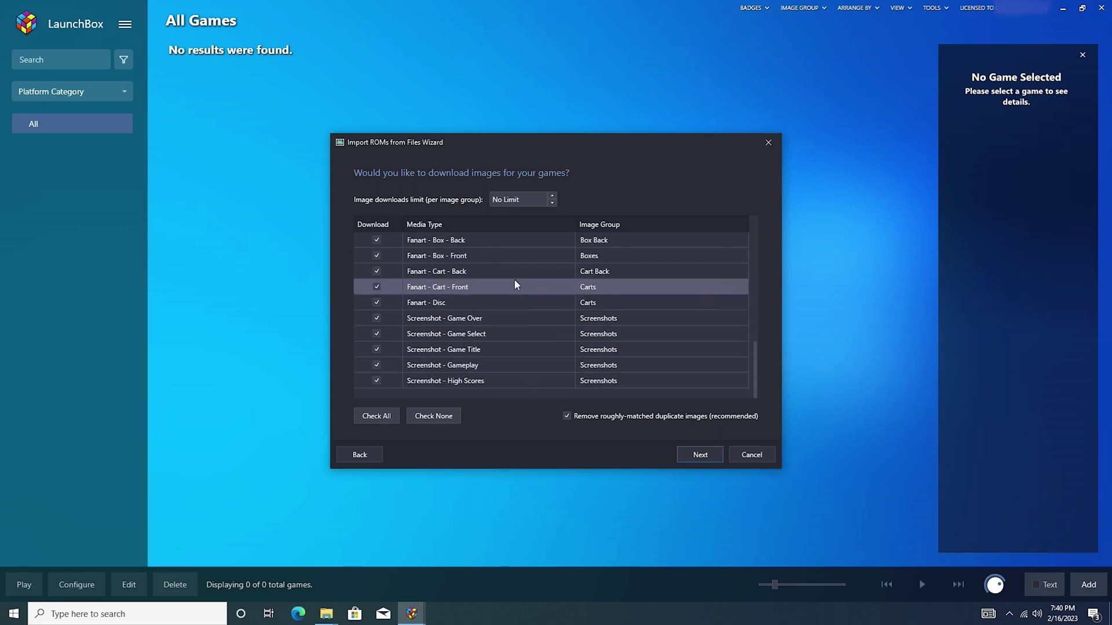
scroll(476, 341, "up", 4)
scroll(475, 343, "up", 2)
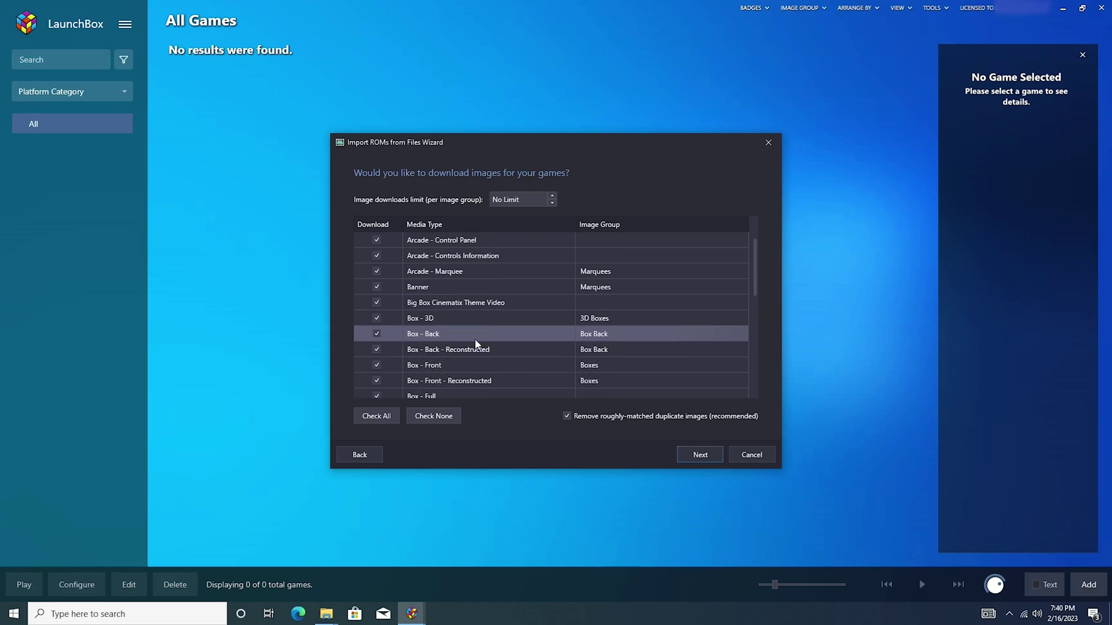
scroll(498, 346, "down", 5)
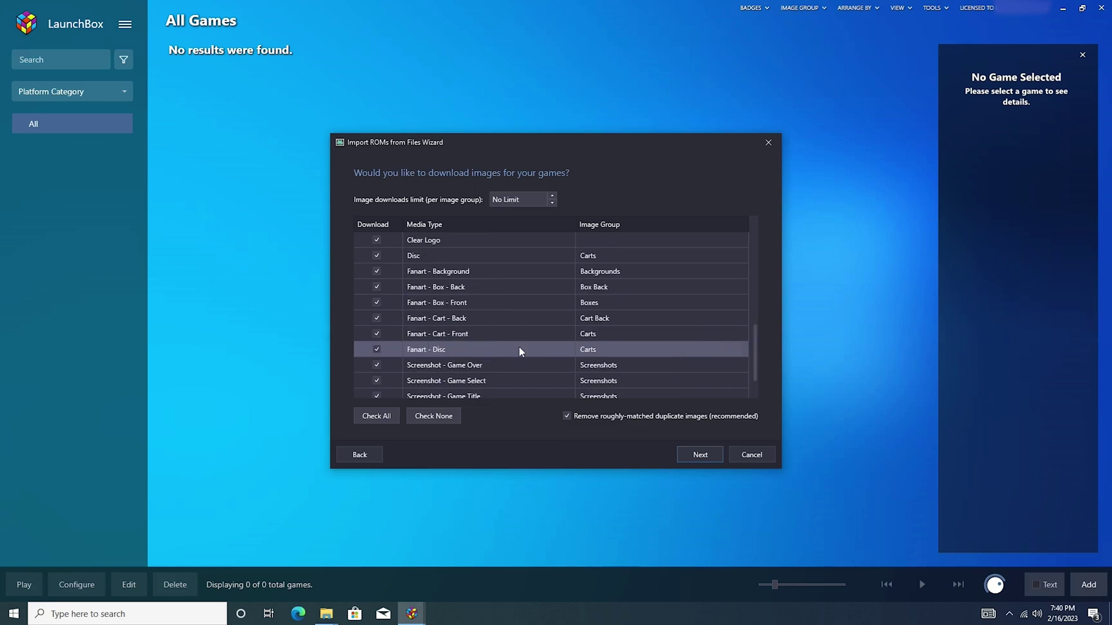
left_click(700, 455)
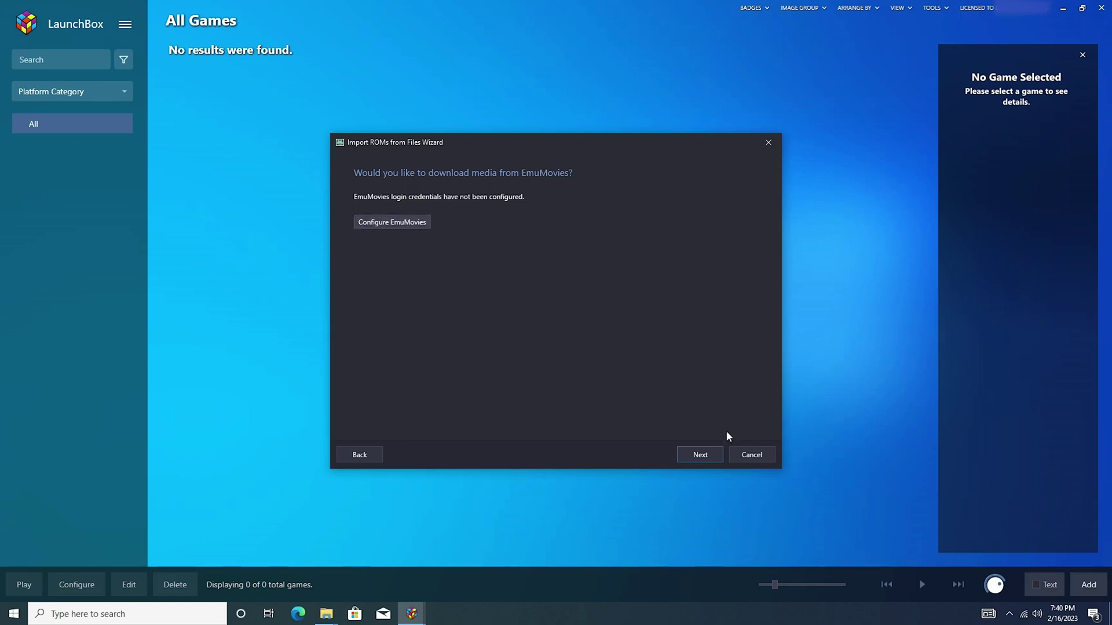
left_click(702, 459)
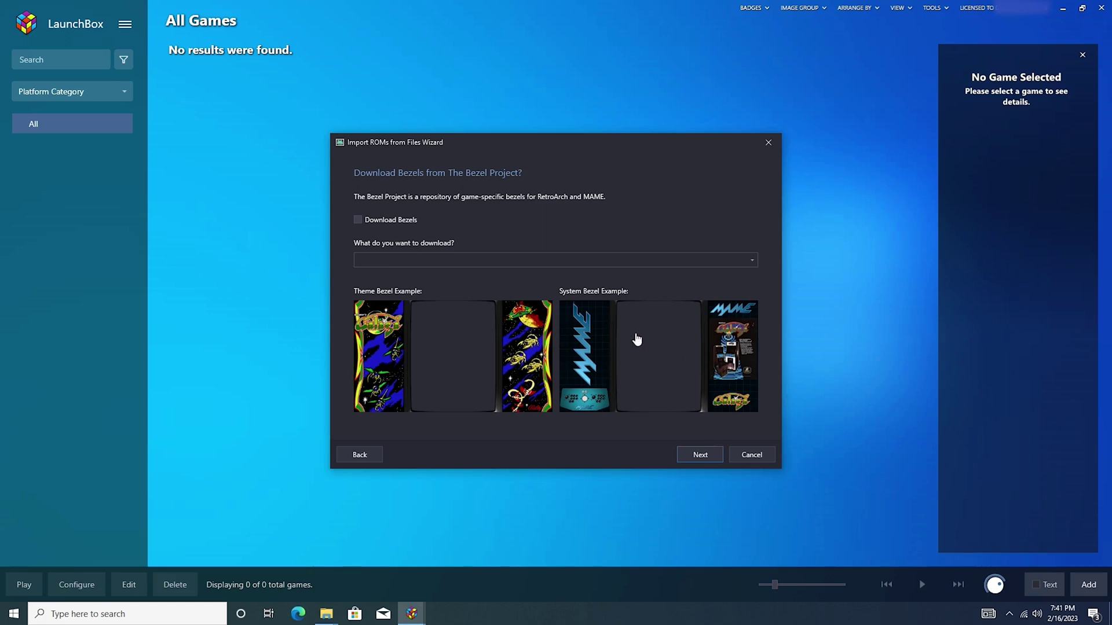
Step: Enable Theme Bezels downloads and import Animal Crossing, The Wind Waker and Luigi's Mansion
left_click(357, 220)
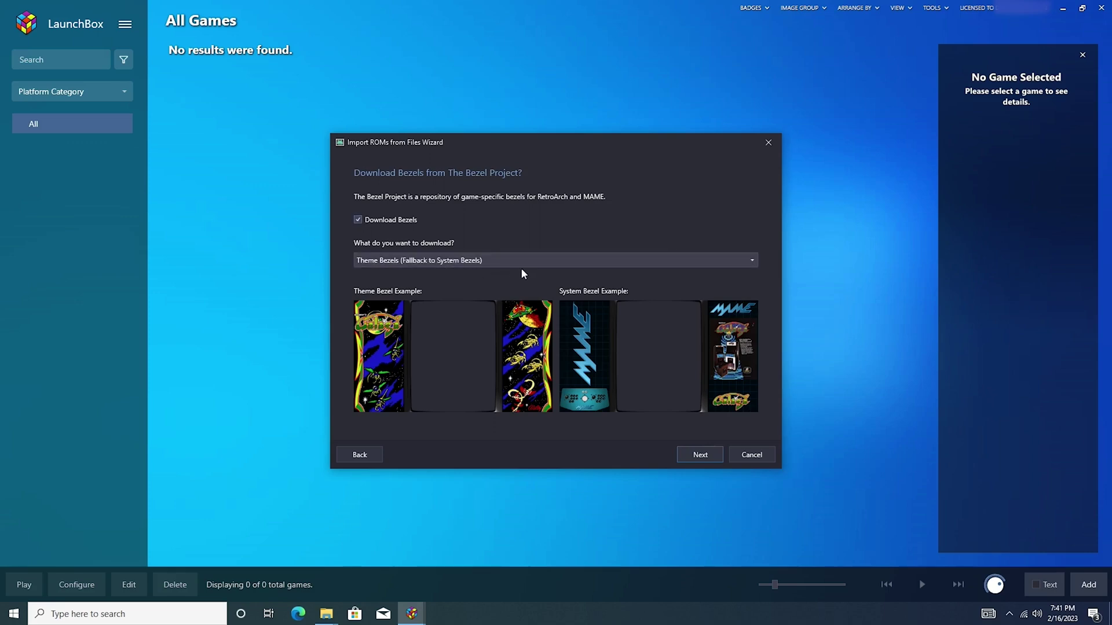
left_click(695, 455)
left_click(698, 455)
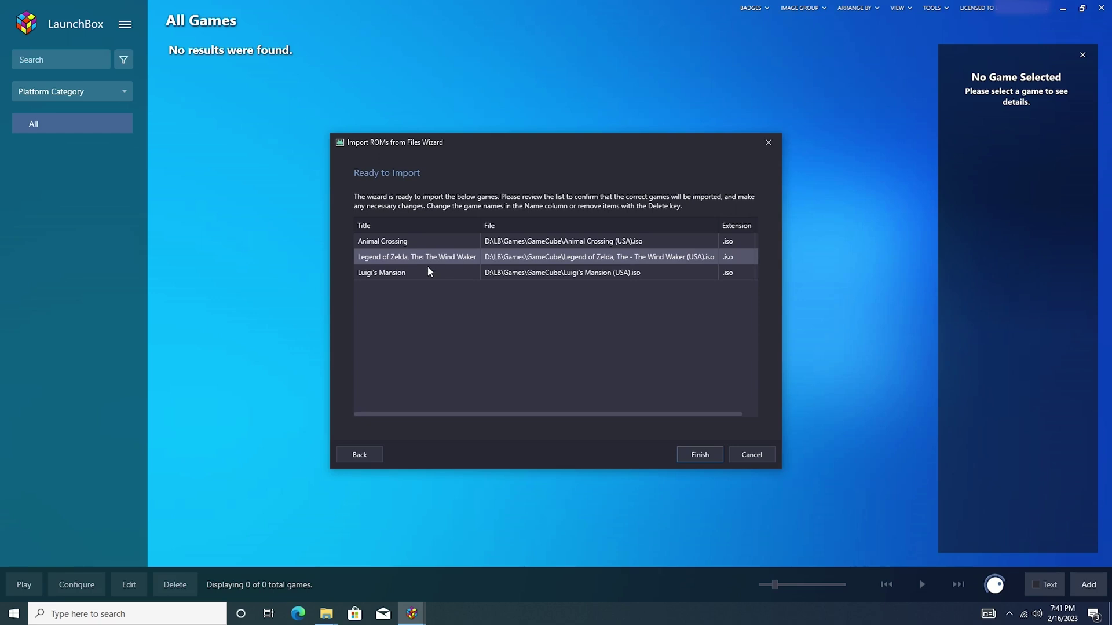
left_click(700, 455)
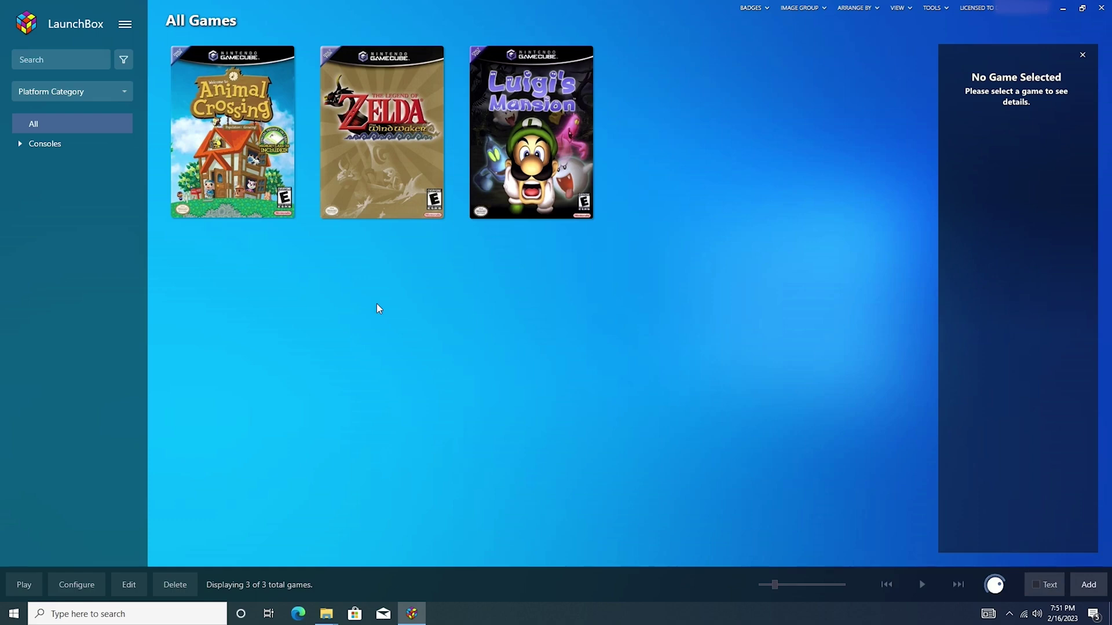
left_click(246, 152)
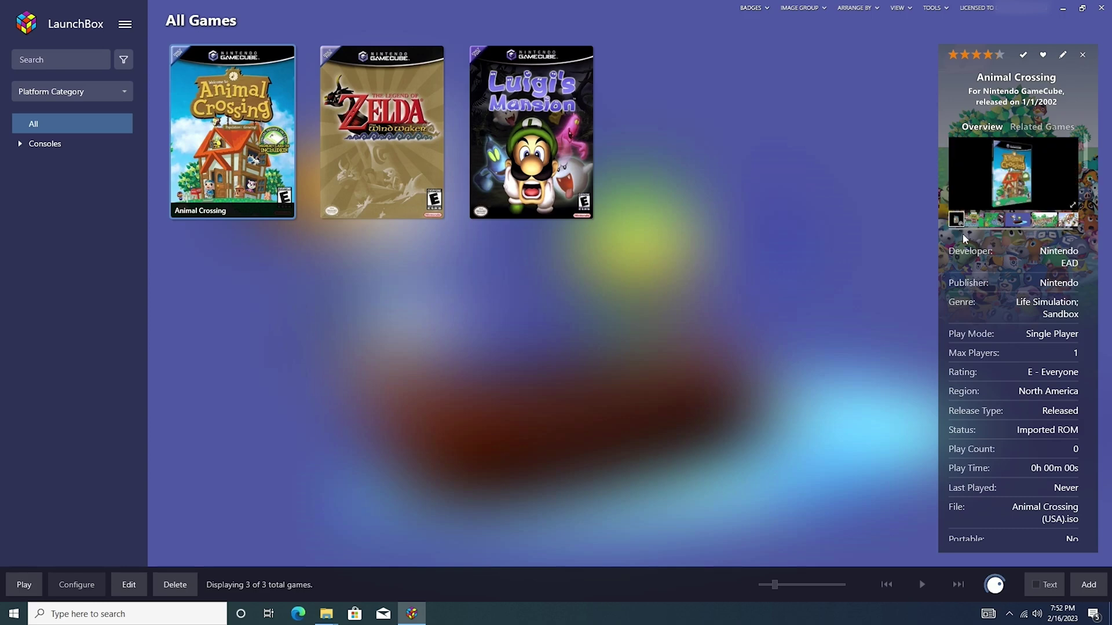
Step: Scroll through Animal Crossing's details and test-launch it in RetroArch with its bezel
scroll(1013, 276, "down", 2)
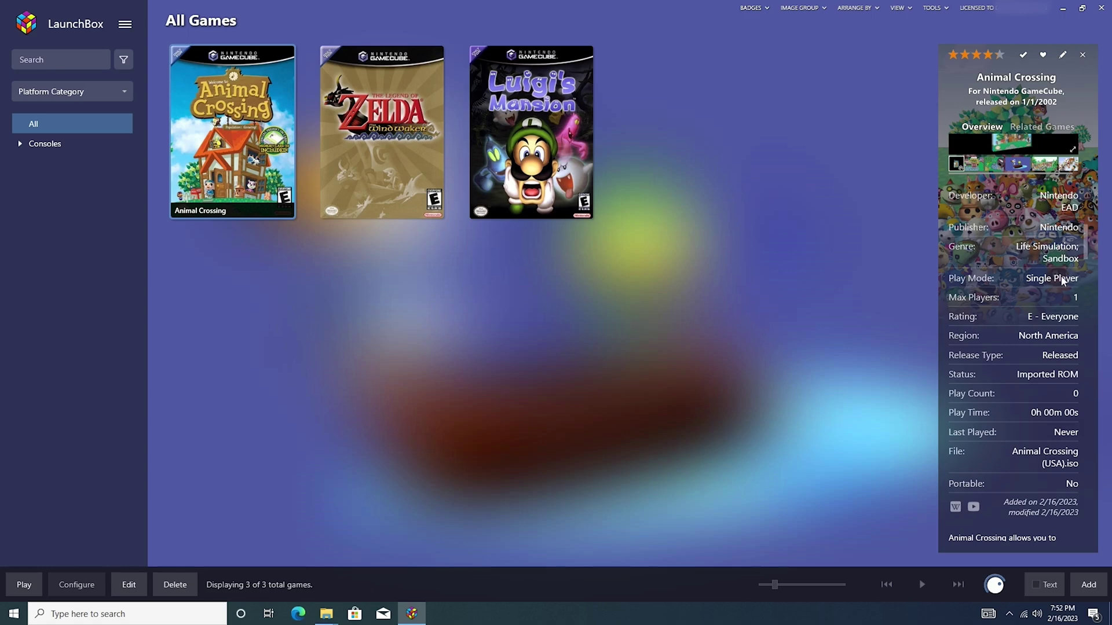
scroll(977, 377, "down", 6)
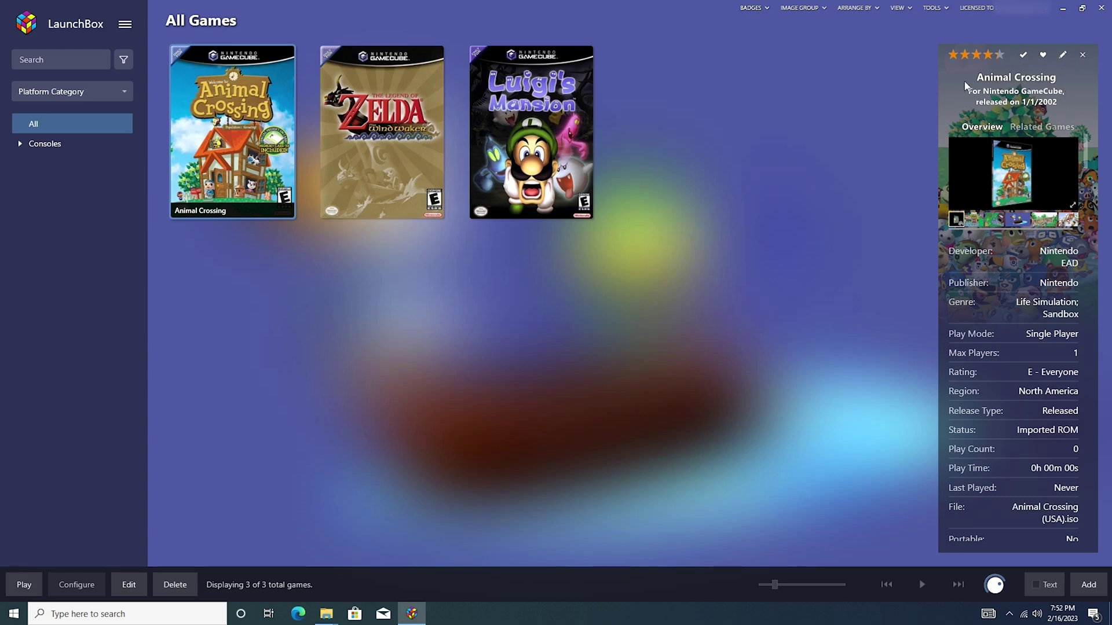
double_click(252, 120)
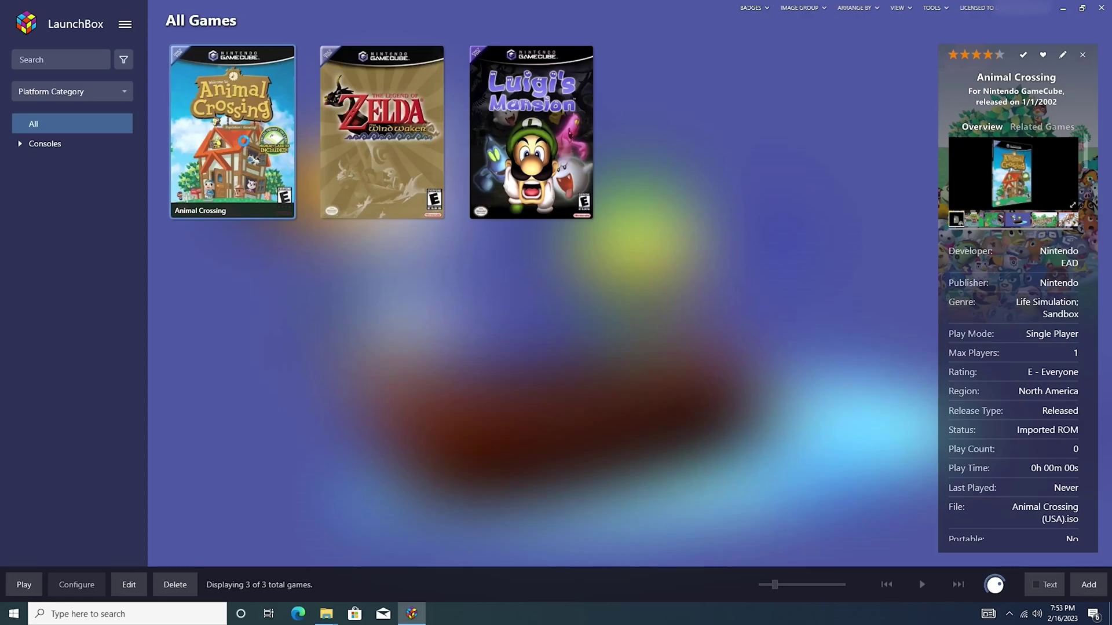
right_click(244, 152)
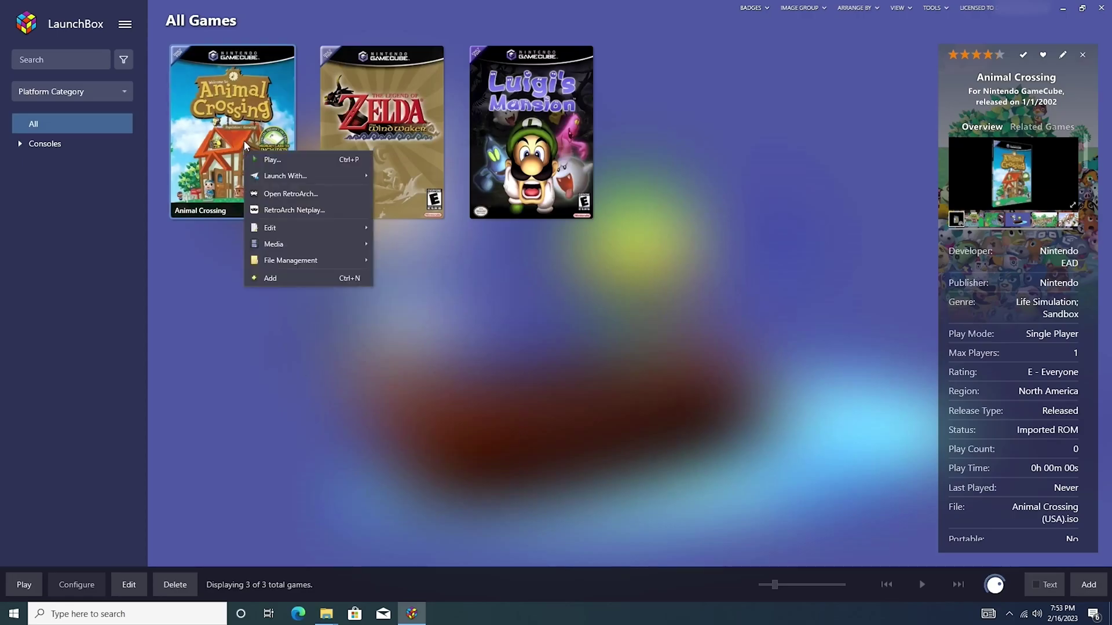
Step: Open and close RetroArch's main menu for Animal Crossing, then test-launch Luigi's Mansion
left_click(296, 197)
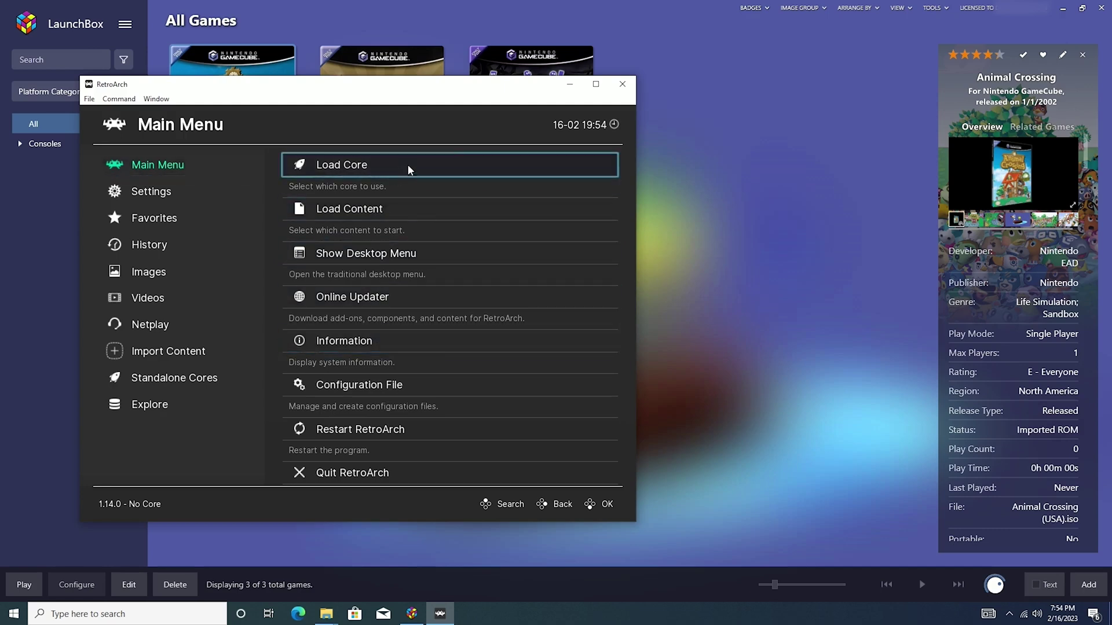
left_click(622, 83)
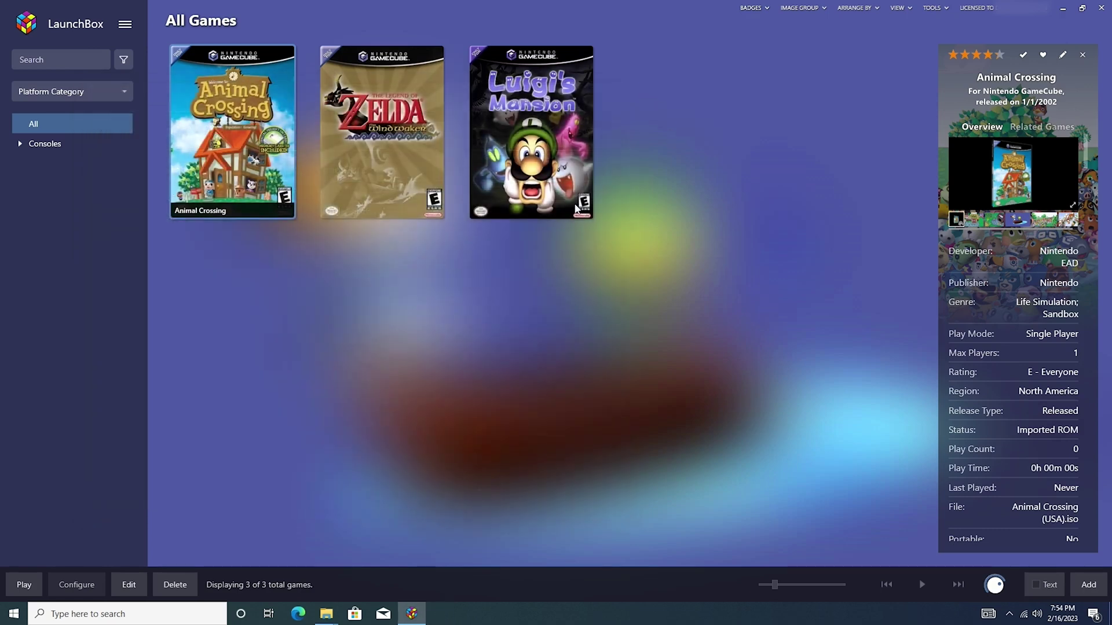
double_click(269, 138)
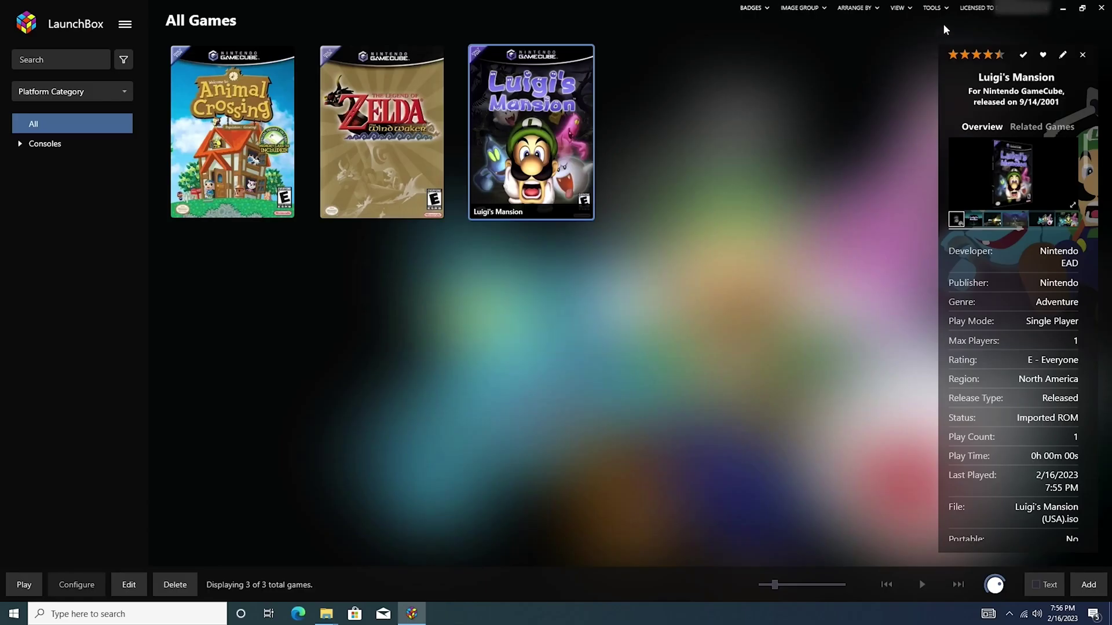
Step: Import the ROMs in D:\LB\Games\Sega Saturn (bkram, DRAGON FORCE, Guardian Heroes) into LaunchBox
left_click(933, 7)
mouse_move(934, 28)
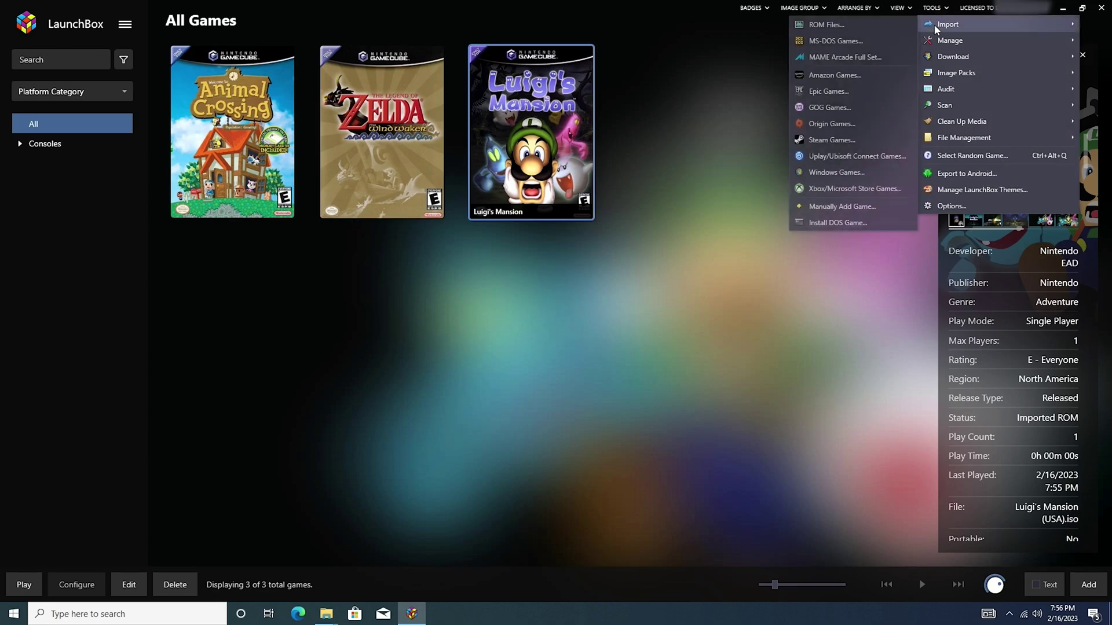
left_click(826, 26)
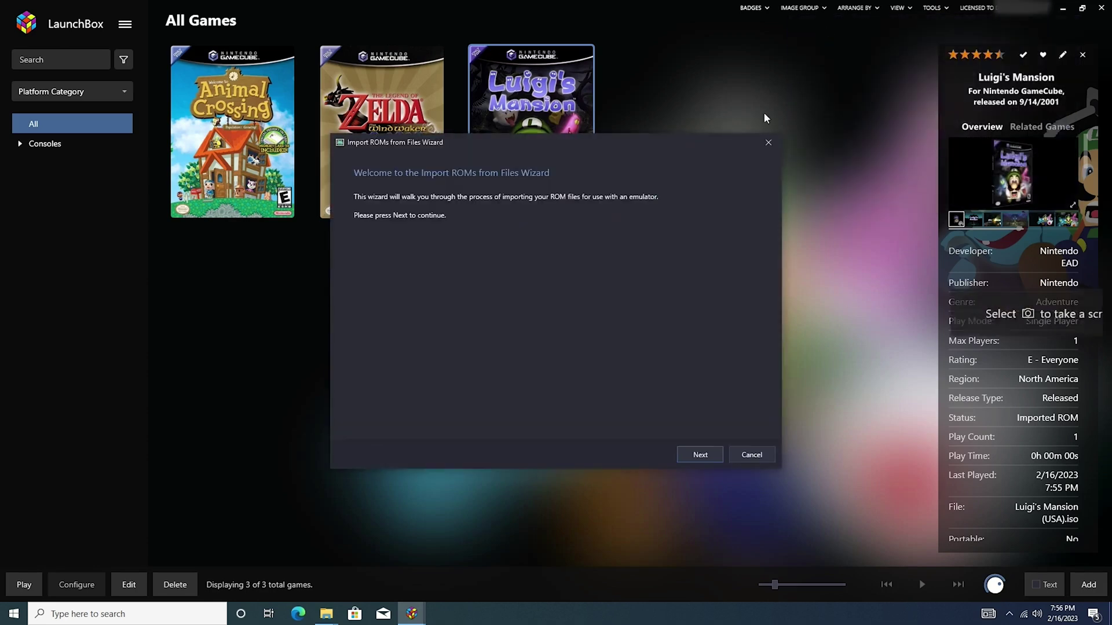
left_click(700, 455)
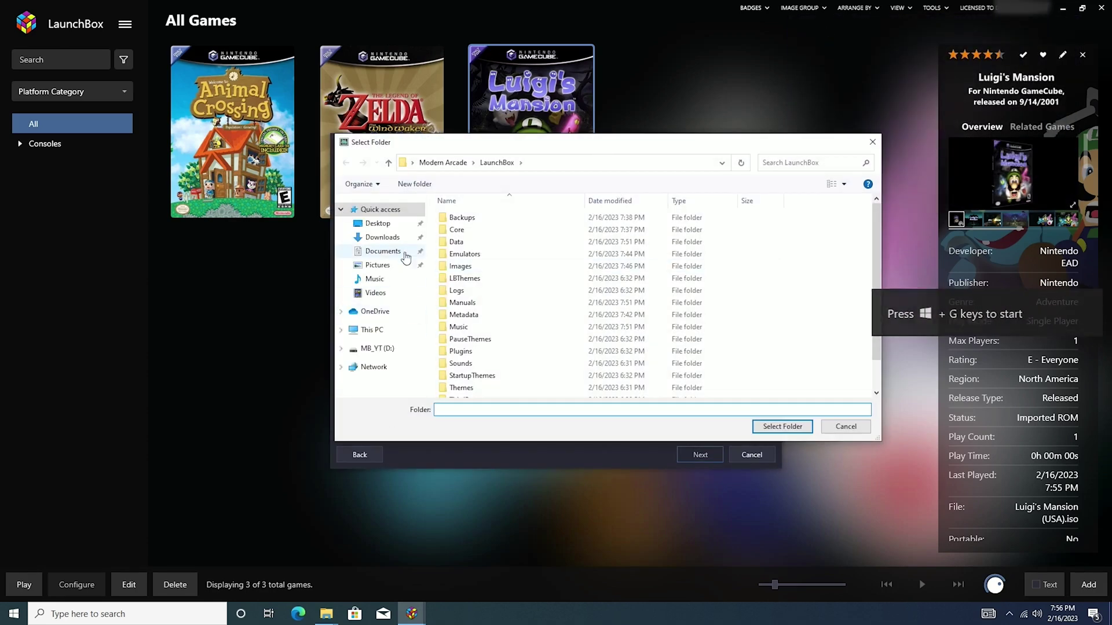
left_click(782, 426)
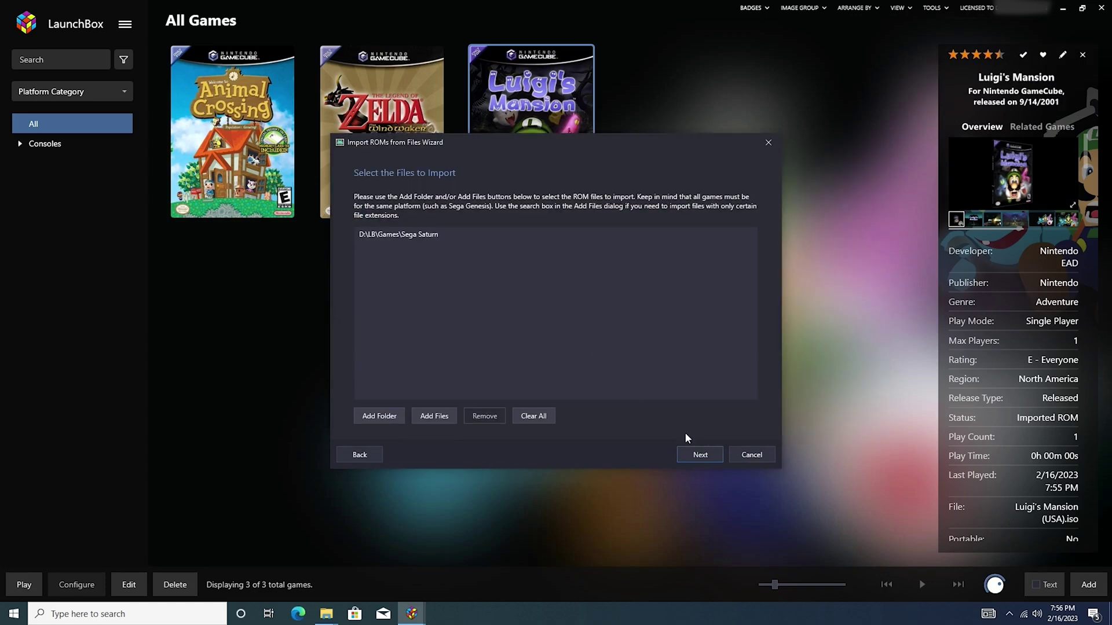
left_click(709, 456)
left_click(709, 457)
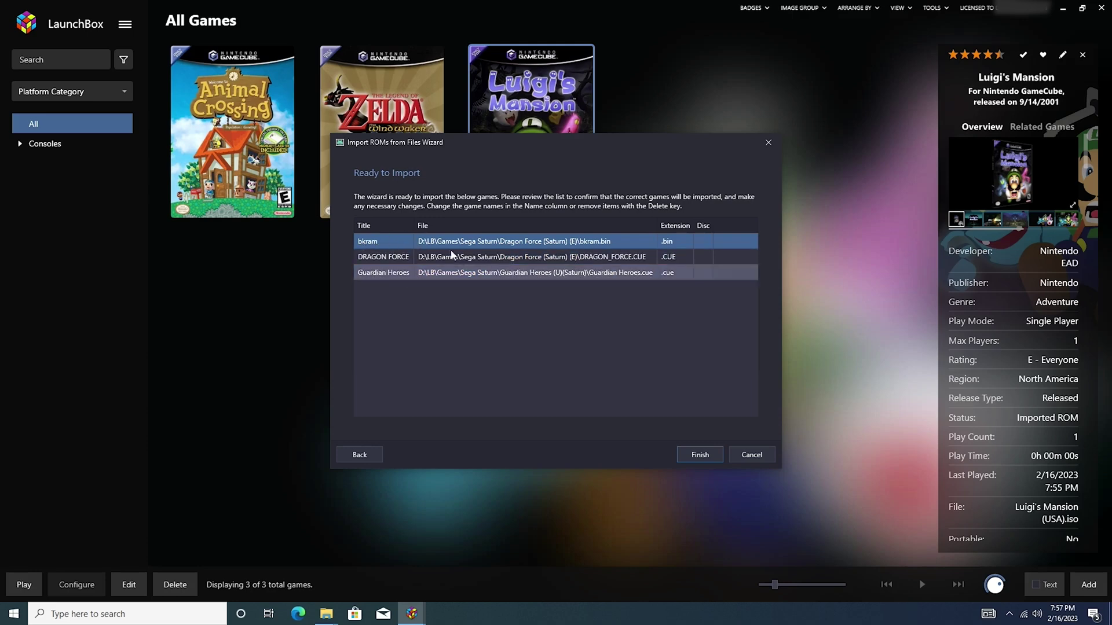
key("Return")
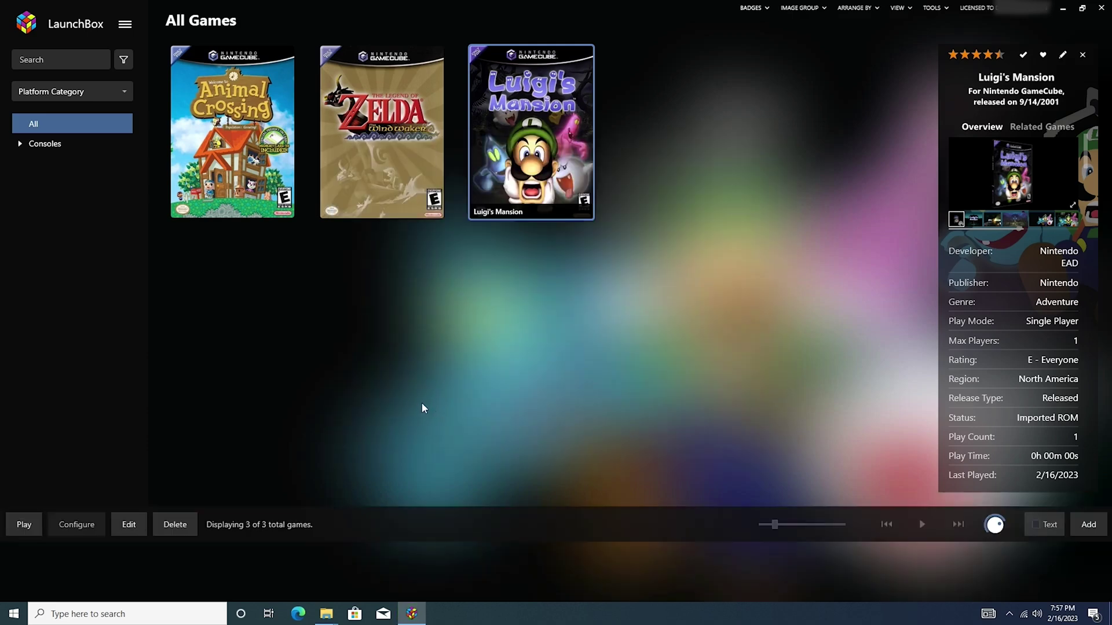
Step: Expand the Consoles category and filter the library to the Sega Saturn platform
left_click(44, 143)
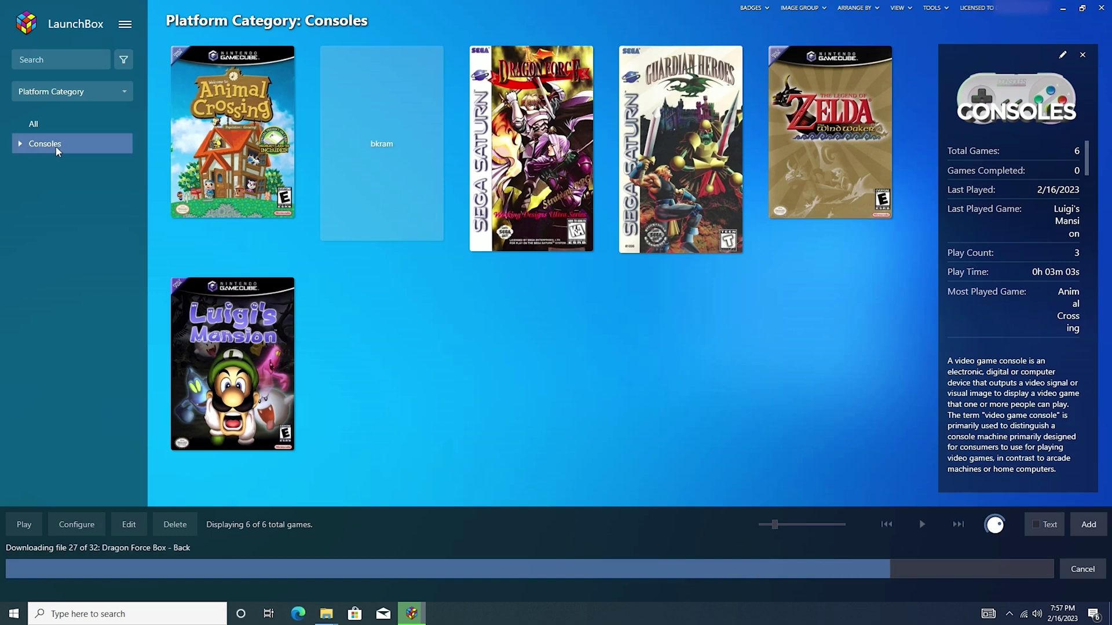
left_click(21, 144)
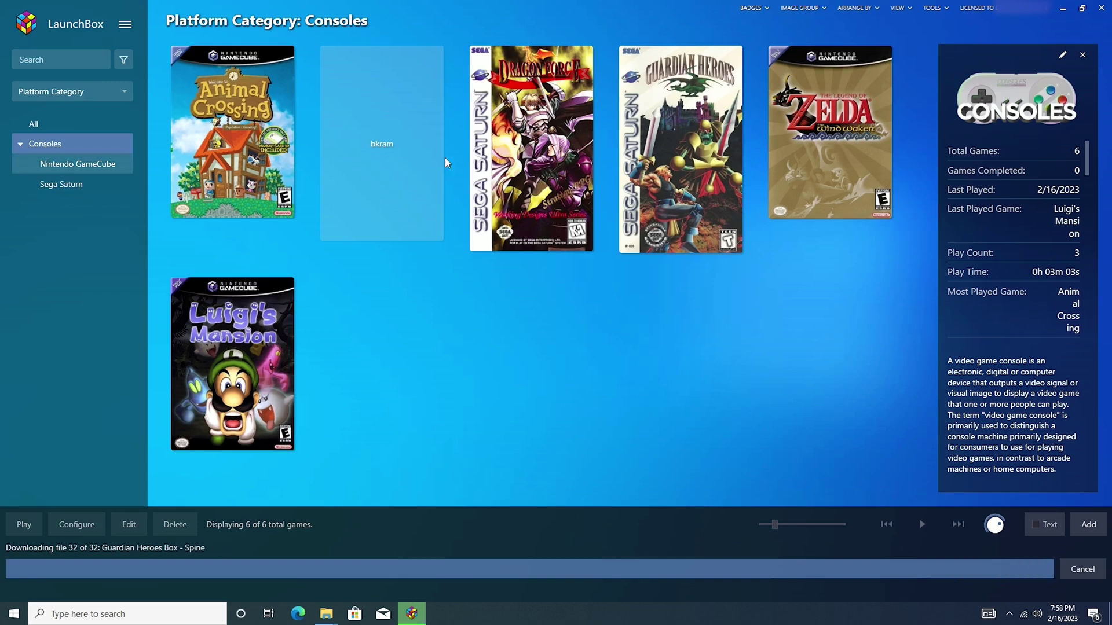
left_click(63, 185)
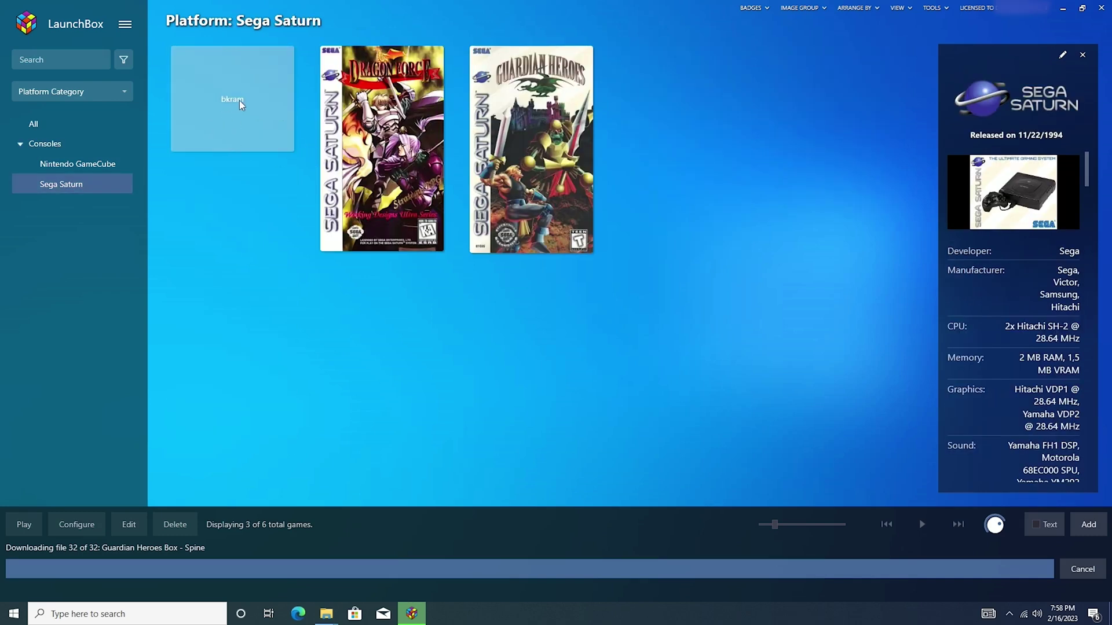
Step: Permanently delete the stray bkram entry, then select Guardian Heroes to view its details
right_click(242, 109)
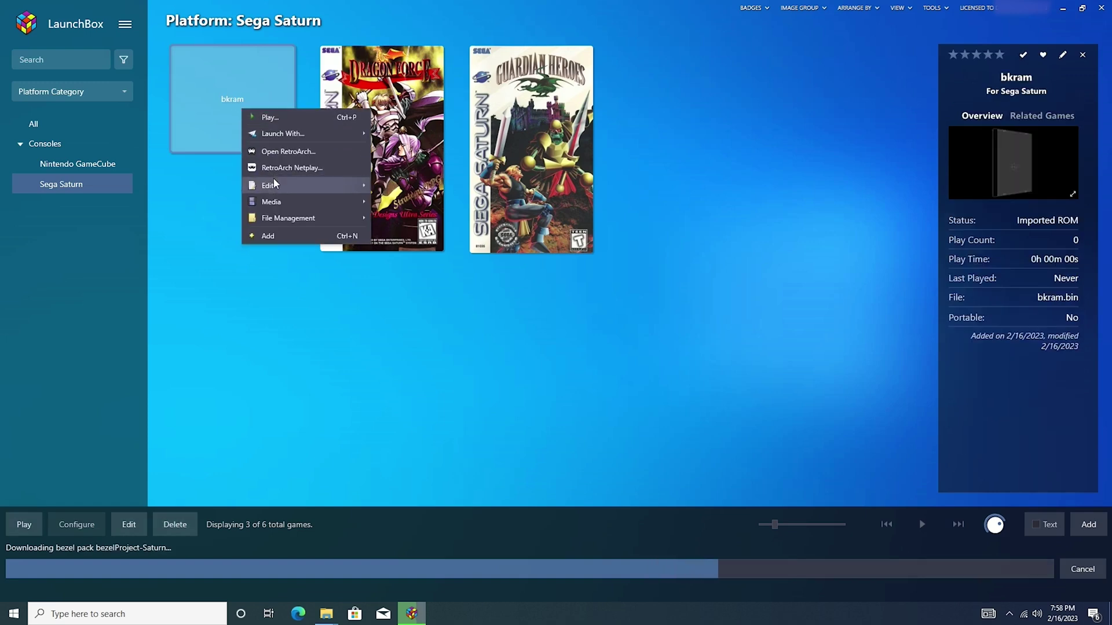
mouse_move(275, 183)
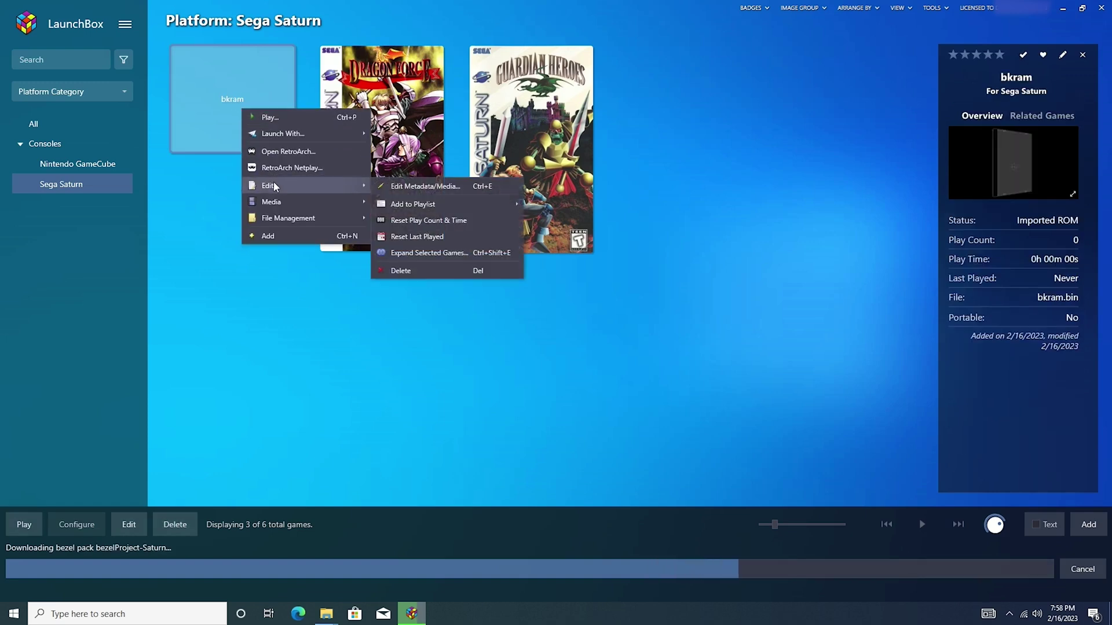
left_click(410, 269)
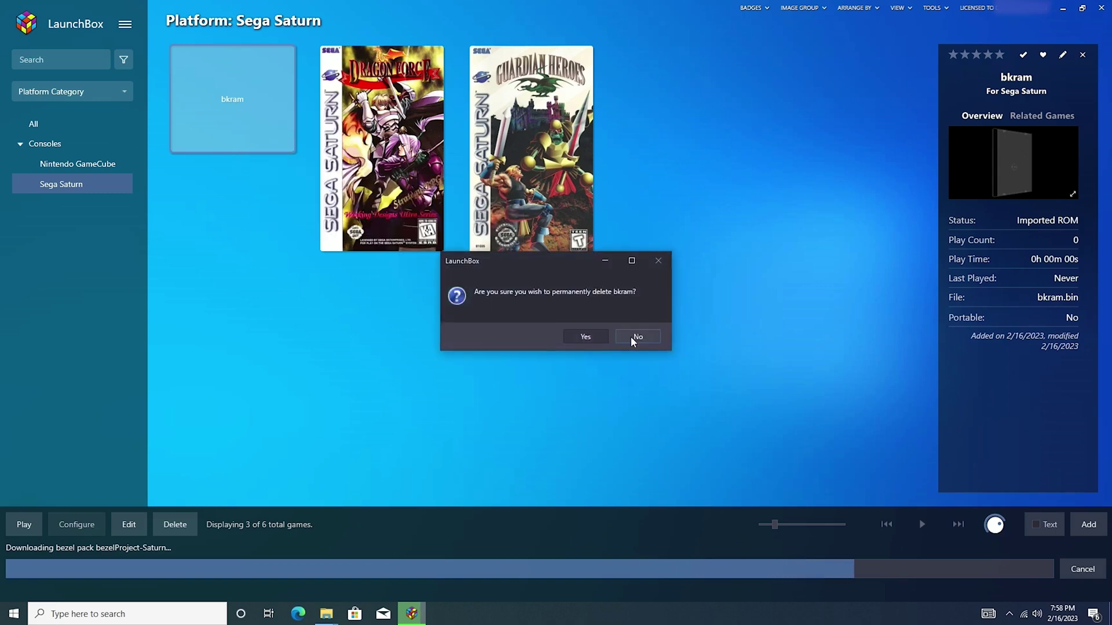
left_click(586, 336)
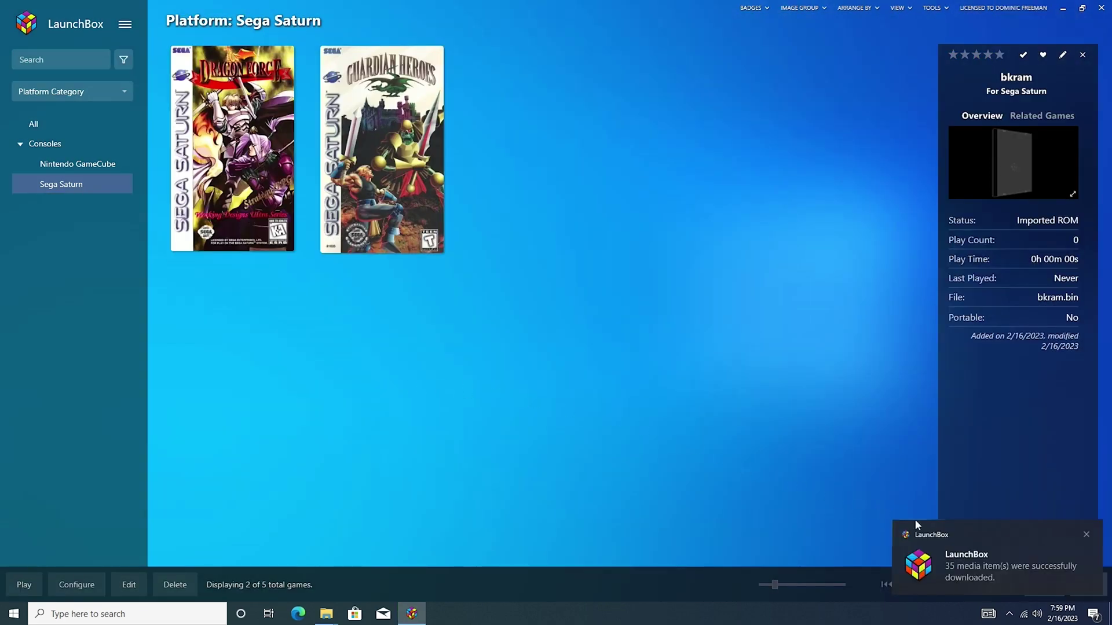
left_click(369, 197)
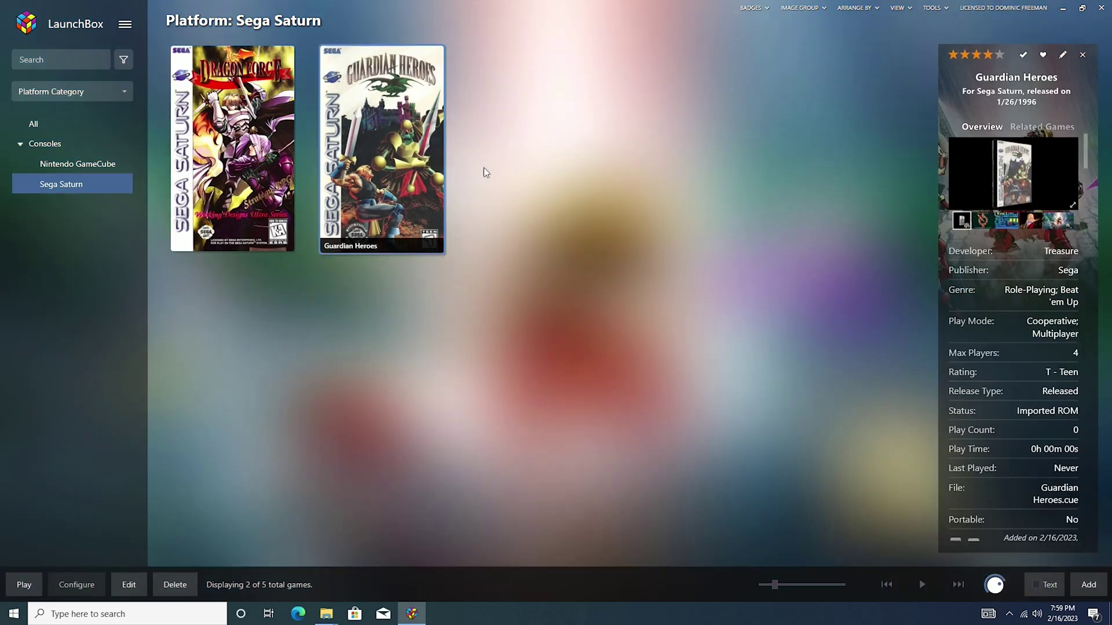
Step: Launch Guardian Heroes from its tile so it runs in RetroArch
double_click(418, 150)
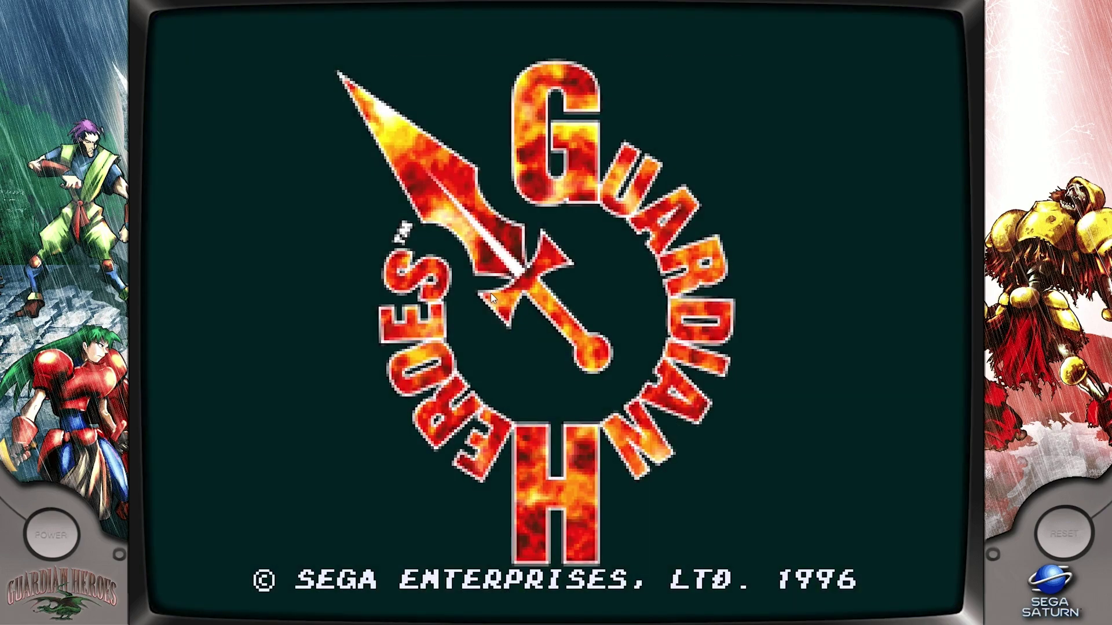
Step: Start Guardian Heroes Story Mode with Ginjirou as player one and advance the Stage 01 dialogue
key("Return")
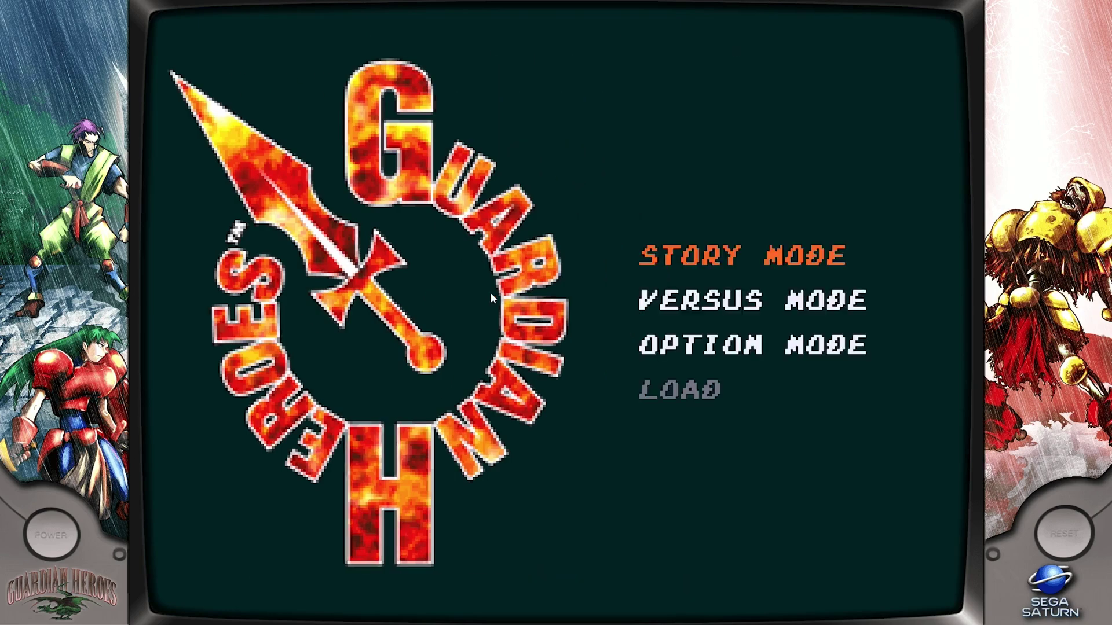
key("Return")
key("Right")
key("Right")
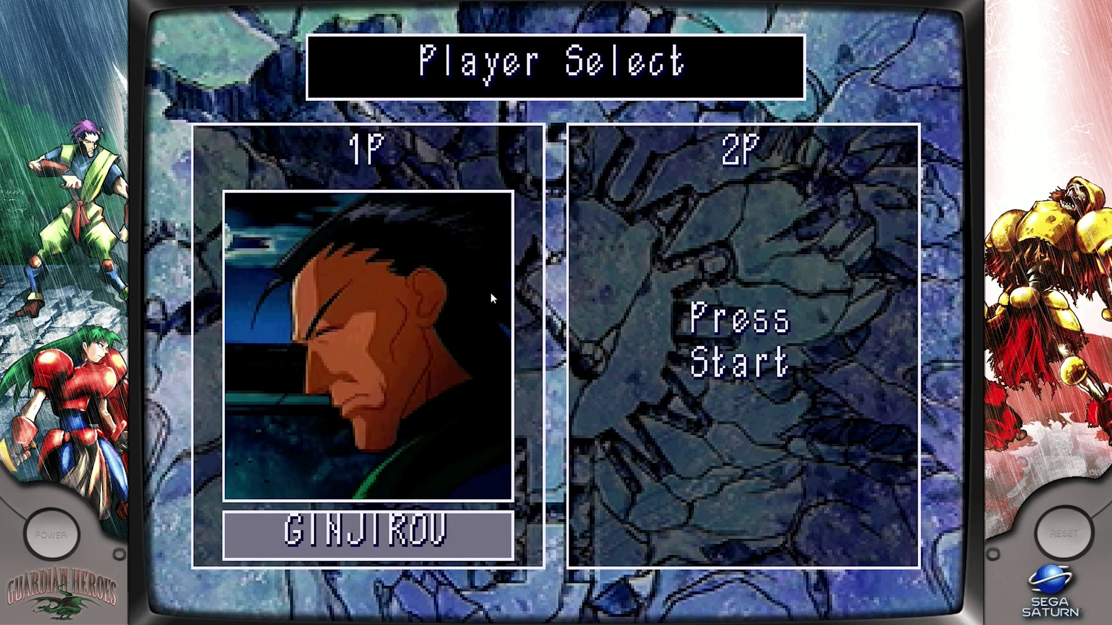
key("Right")
key("Left")
key("Return")
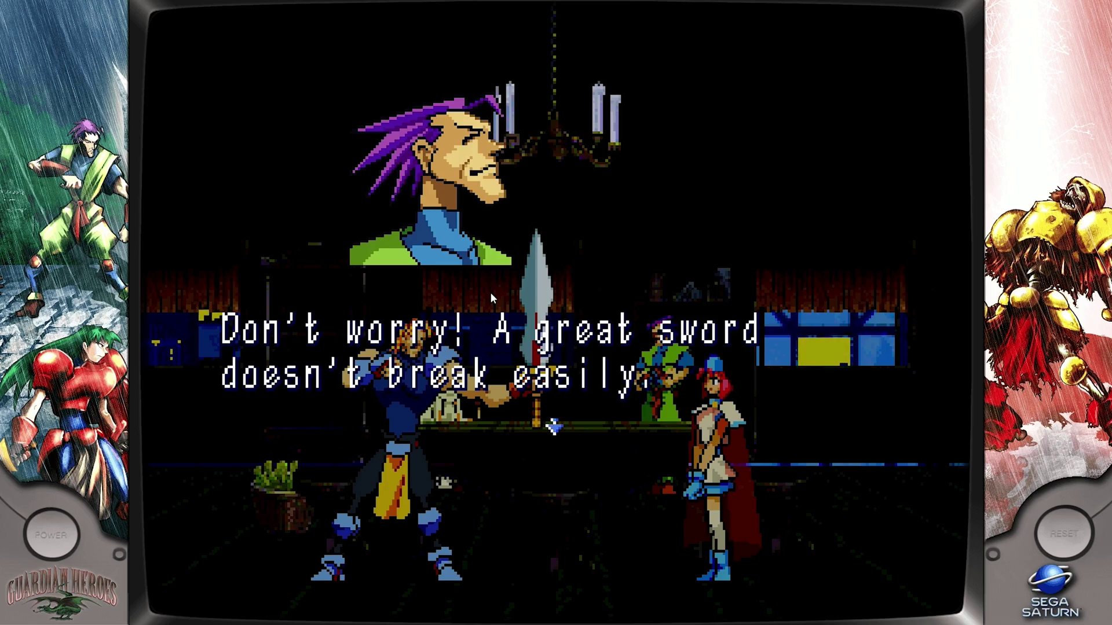
key("Return")
key("Return")
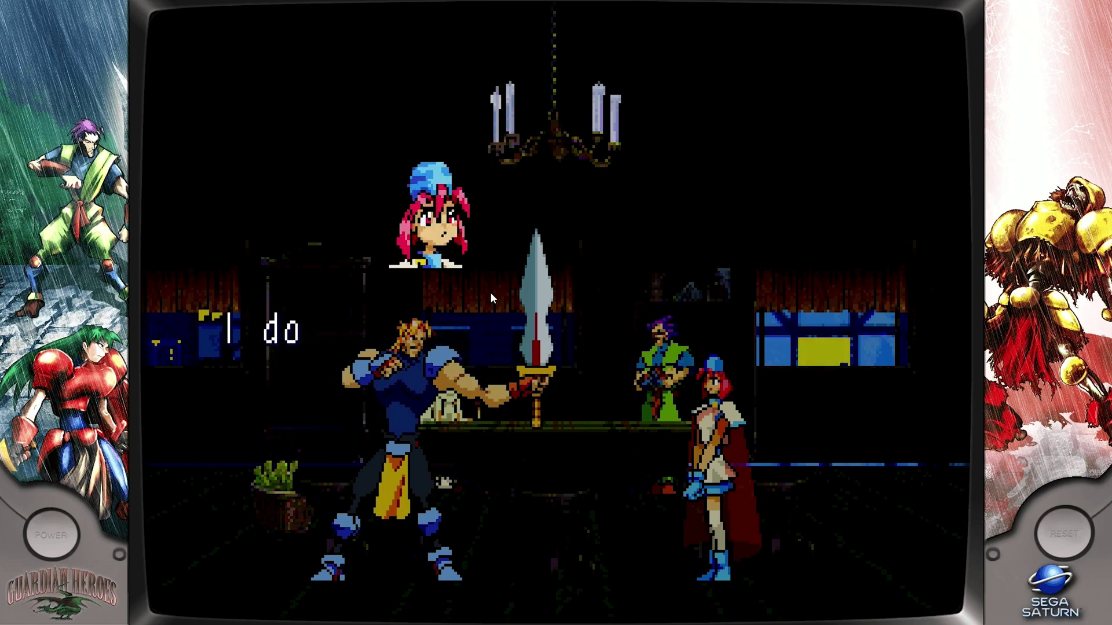
key("Return")
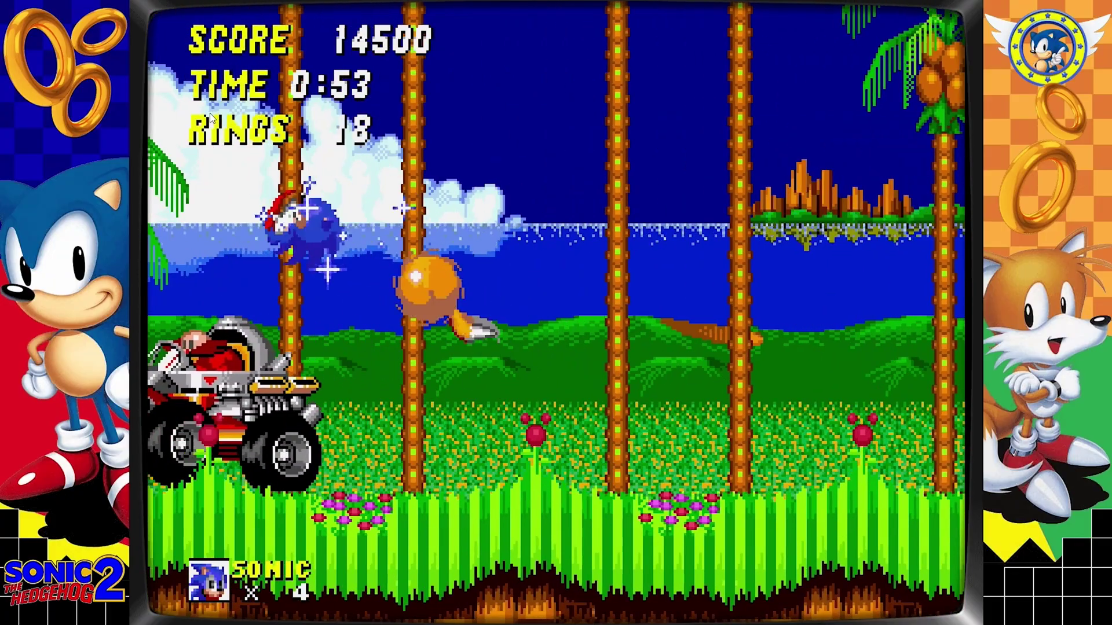
Step: Run and jump at Eggman's drill car repeatedly until it explodes
key("Right")
key("space")
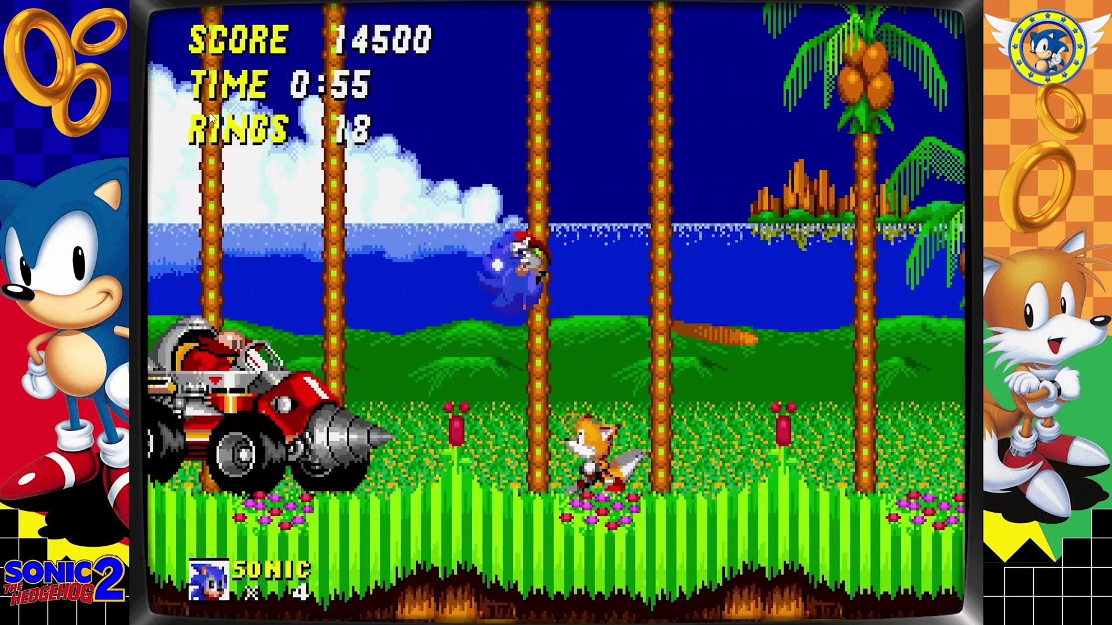
key("Right")
key("space")
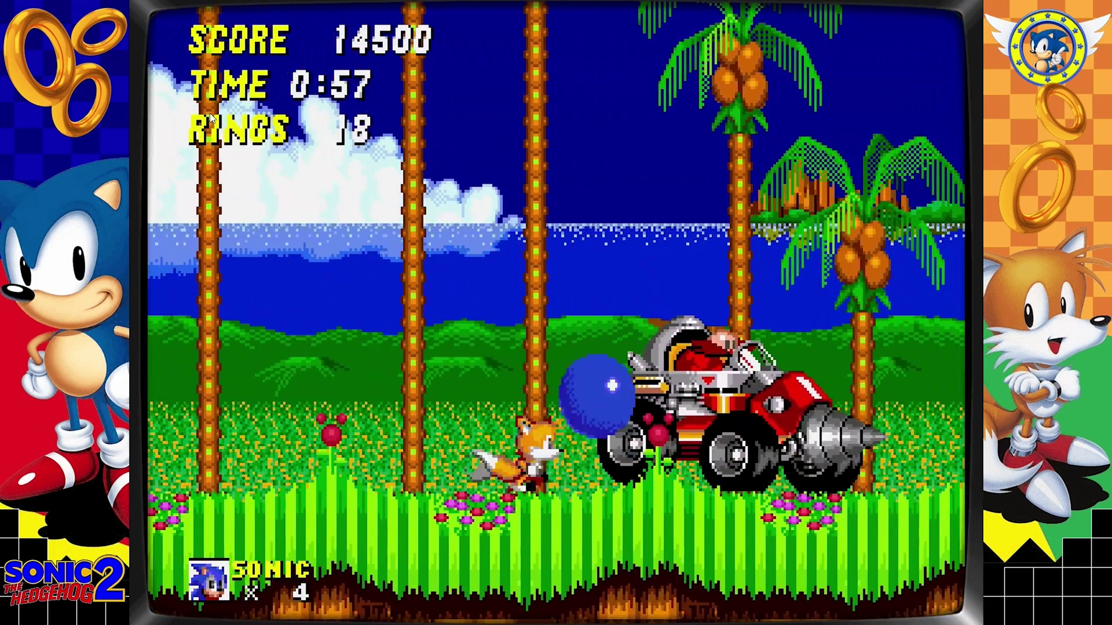
key("Right")
key("space")
key("Right")
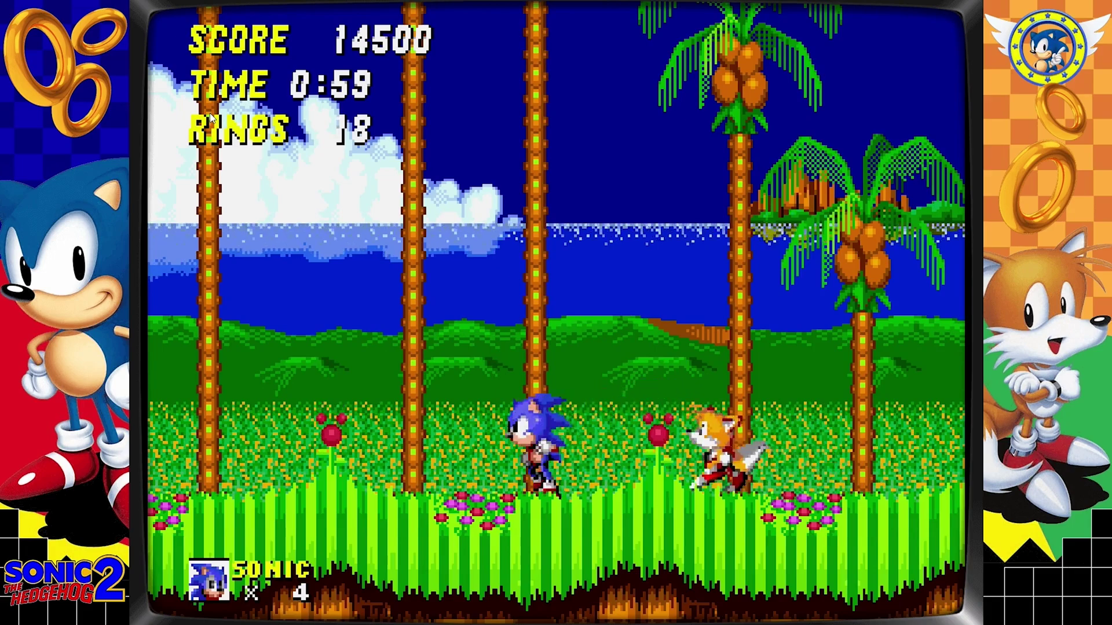
key("space")
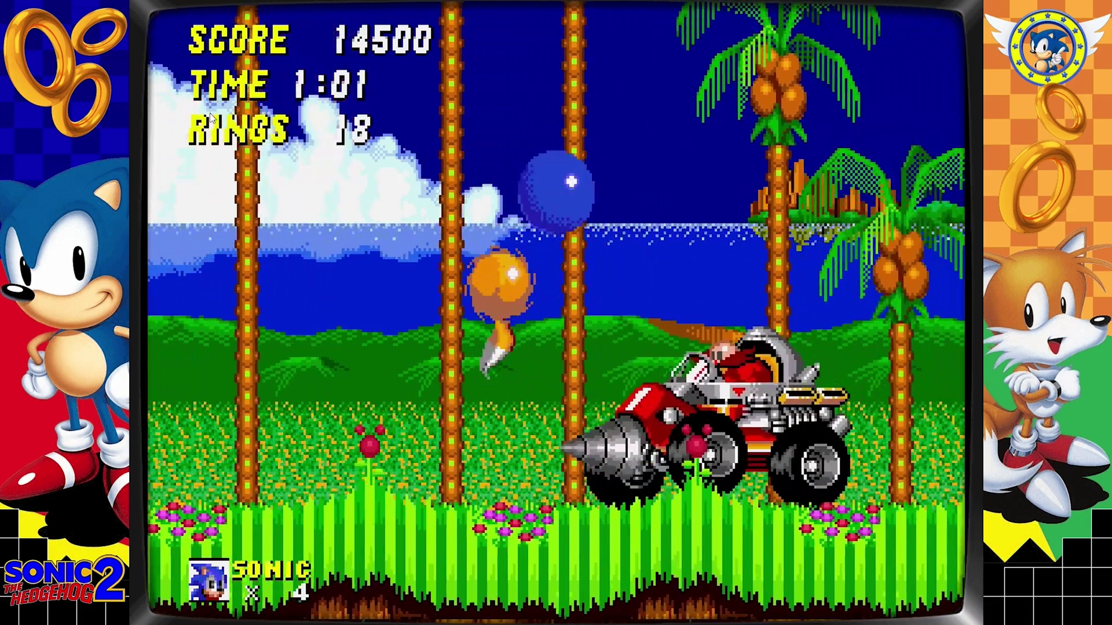
key("Left")
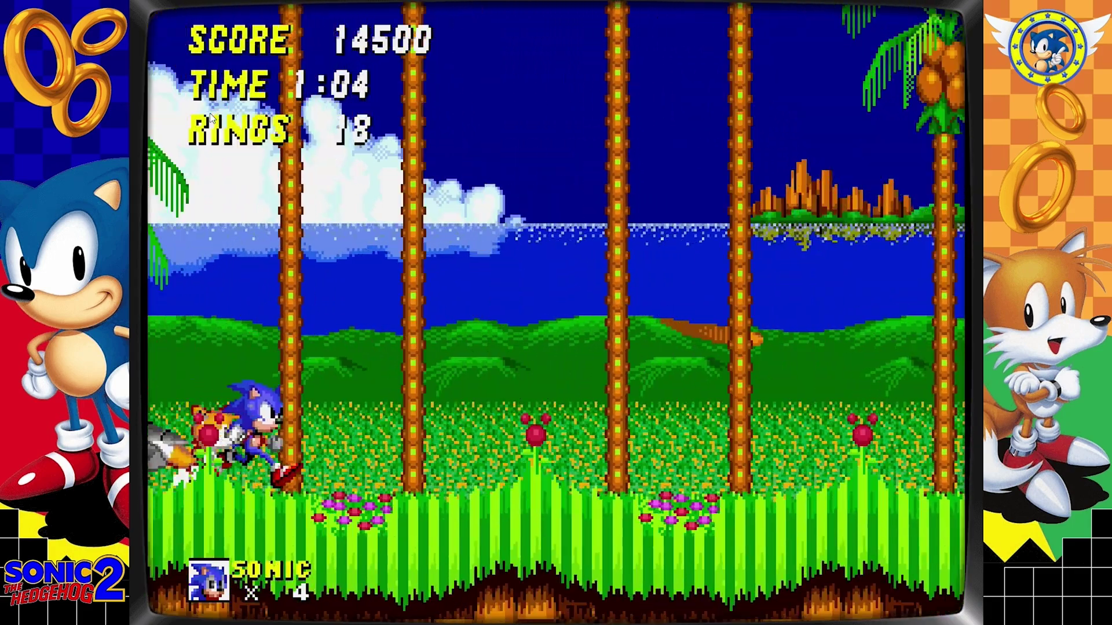
key("space")
key("space")
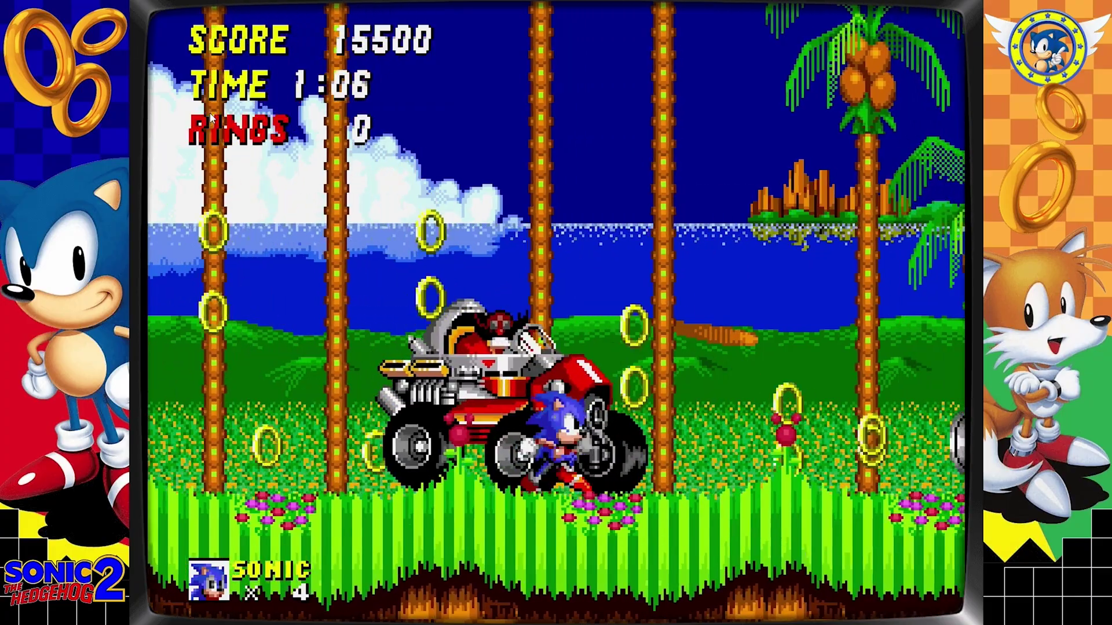
Step: Collect the scattered rings and jump on the prison capsule to clear the act
key("Right")
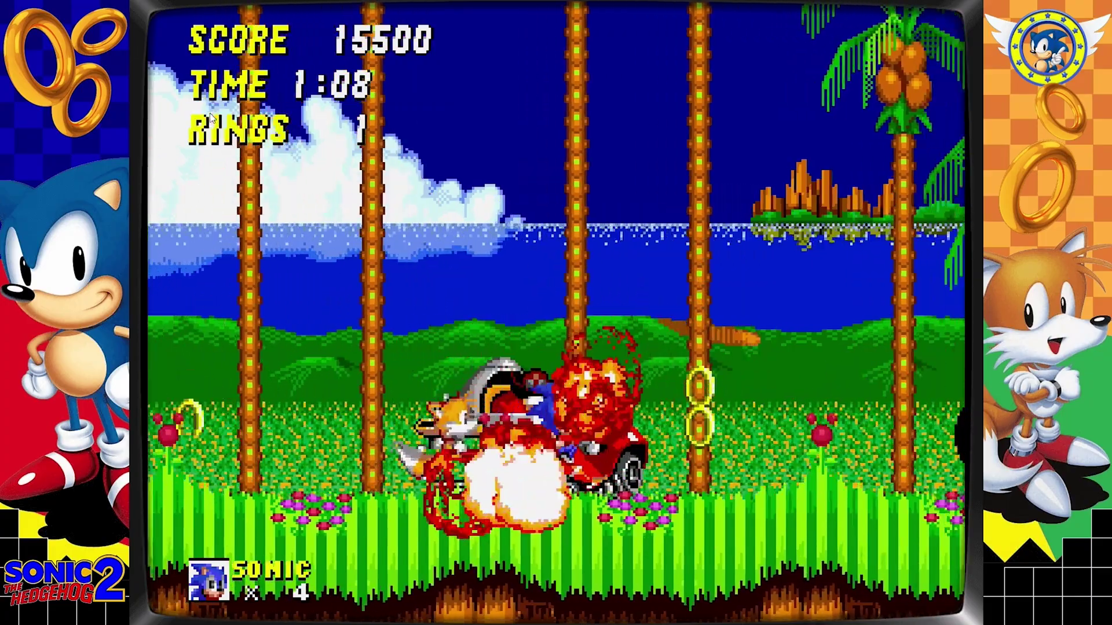
key("space")
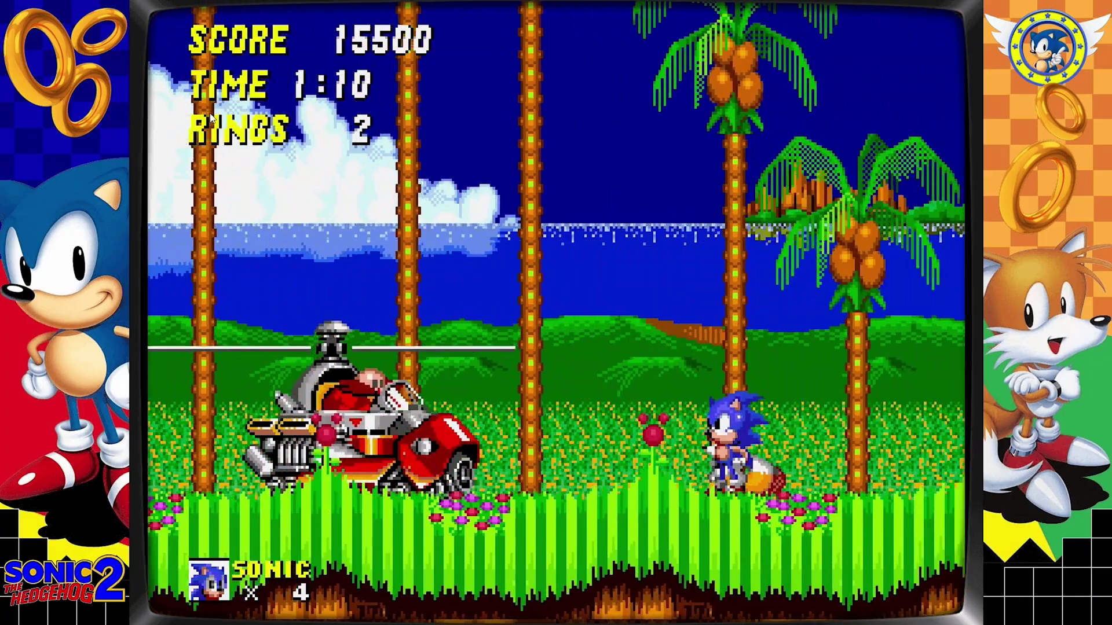
key("Right")
key("Right")
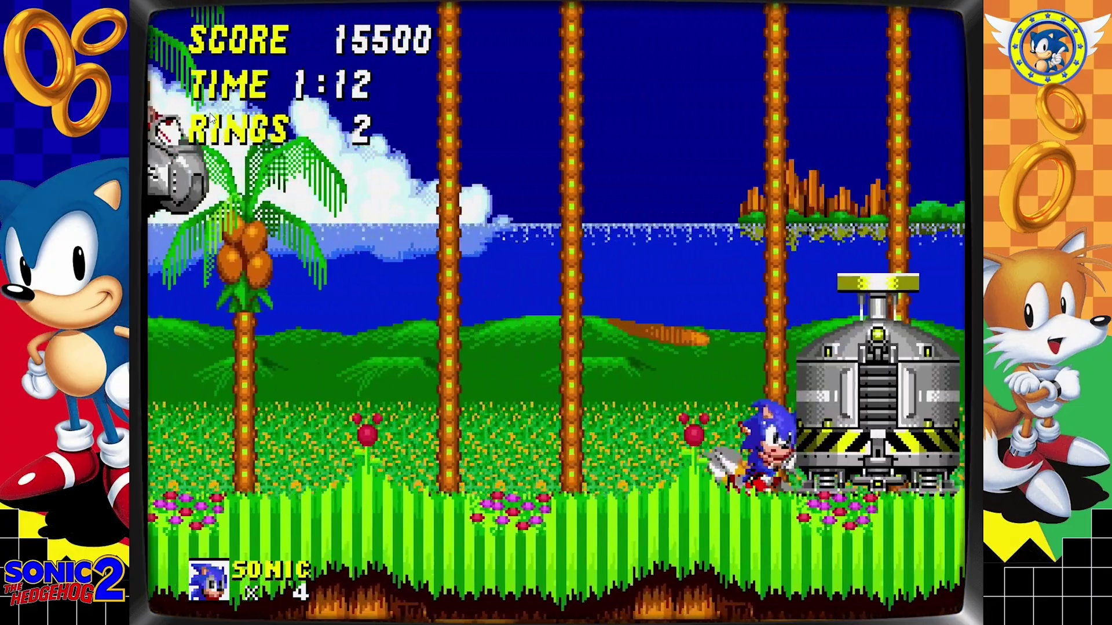
key("space")
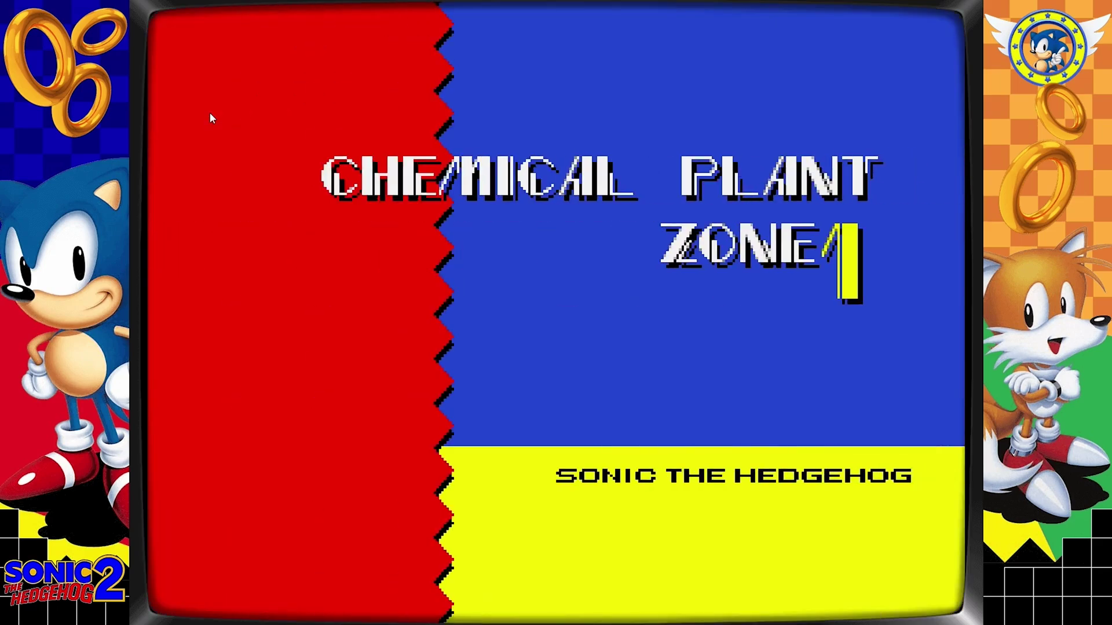
Step: Run Sonic through Chemical Plant Zone Act 1's ramps and tubes, reaching 7 rings
key("Right")
key("space")
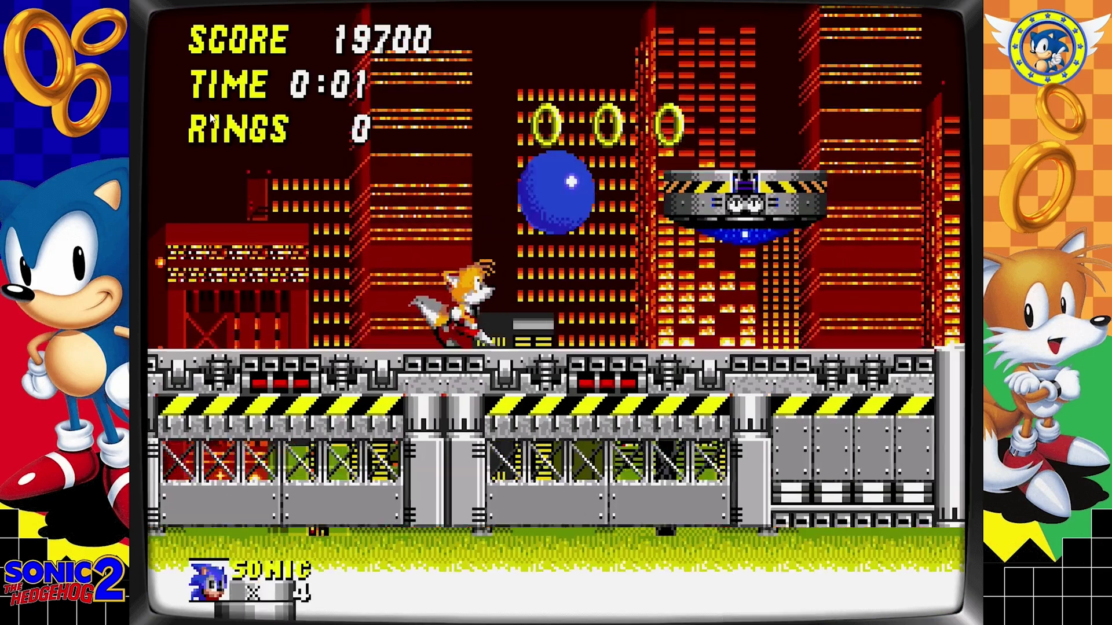
key("Right")
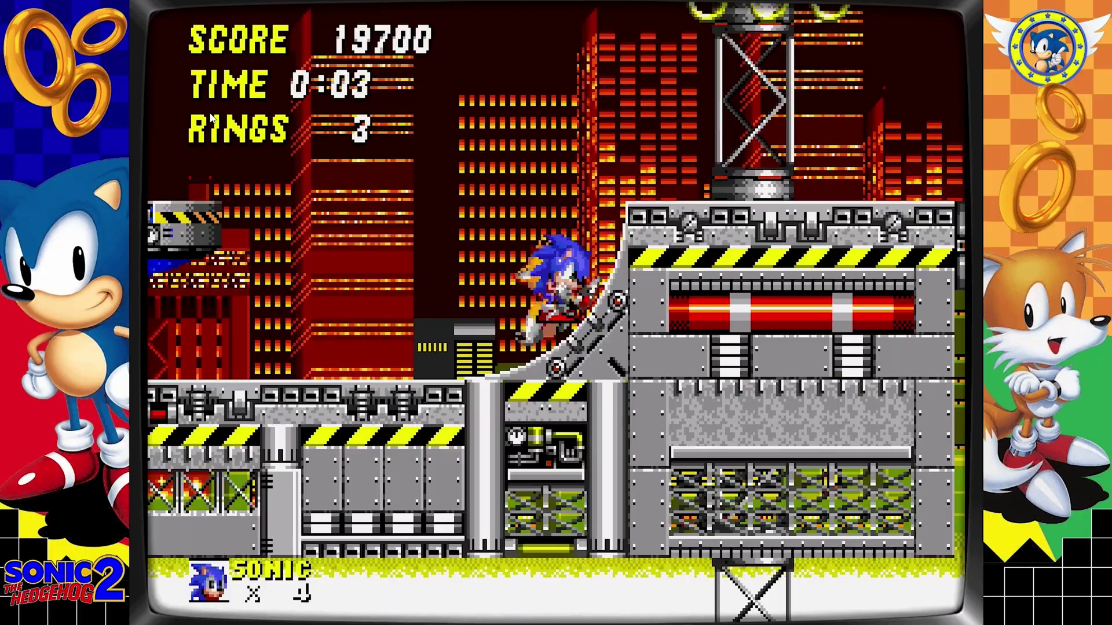
key("space")
key("Right")
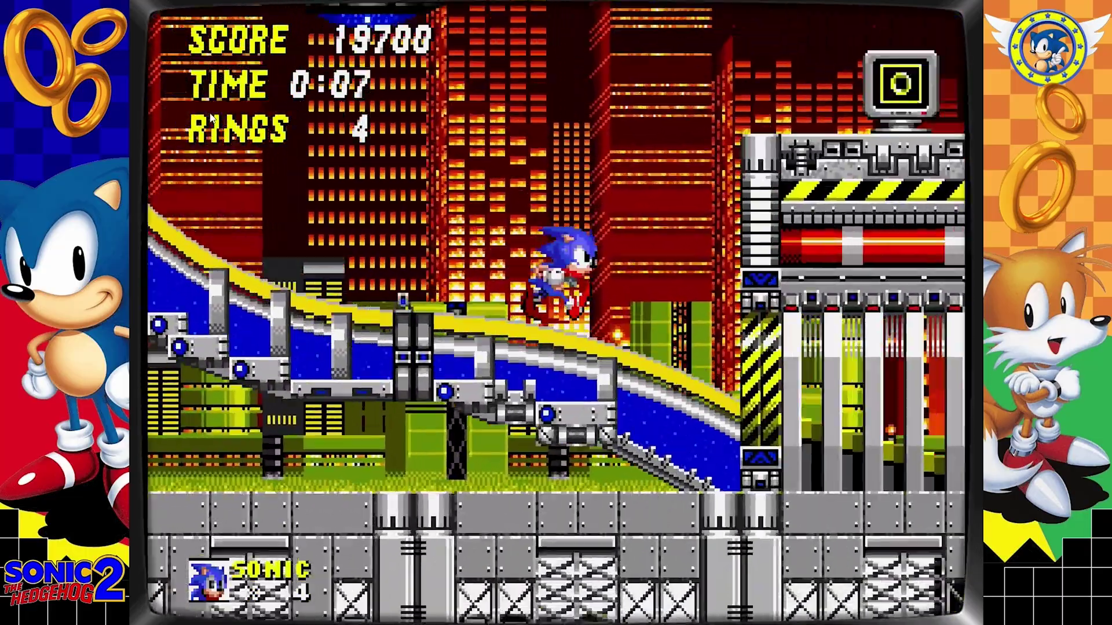
key("Right")
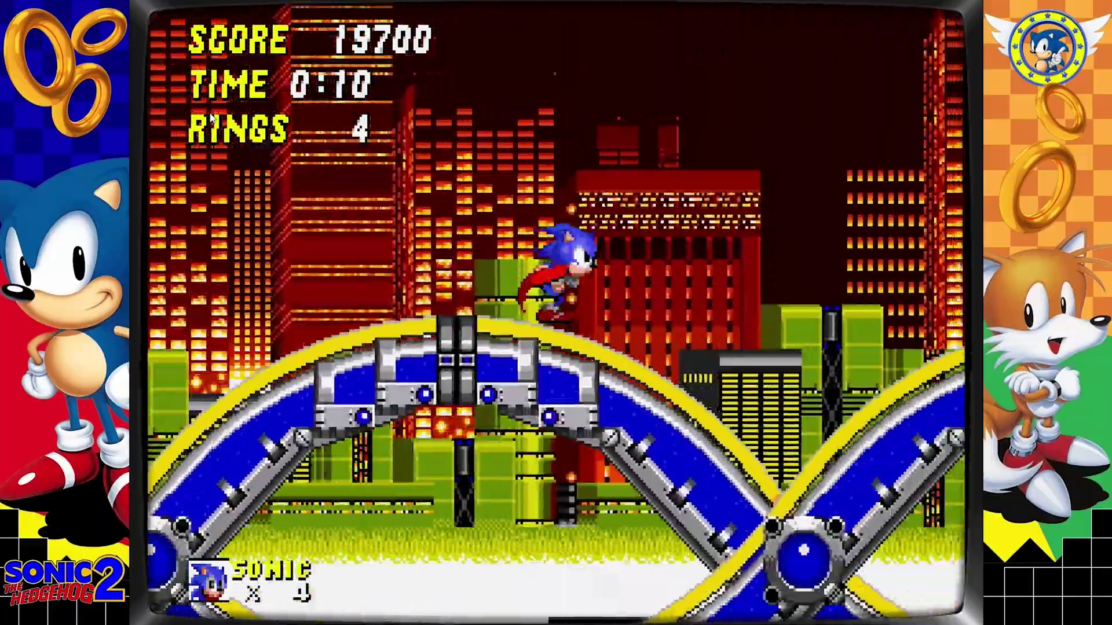
key("Right")
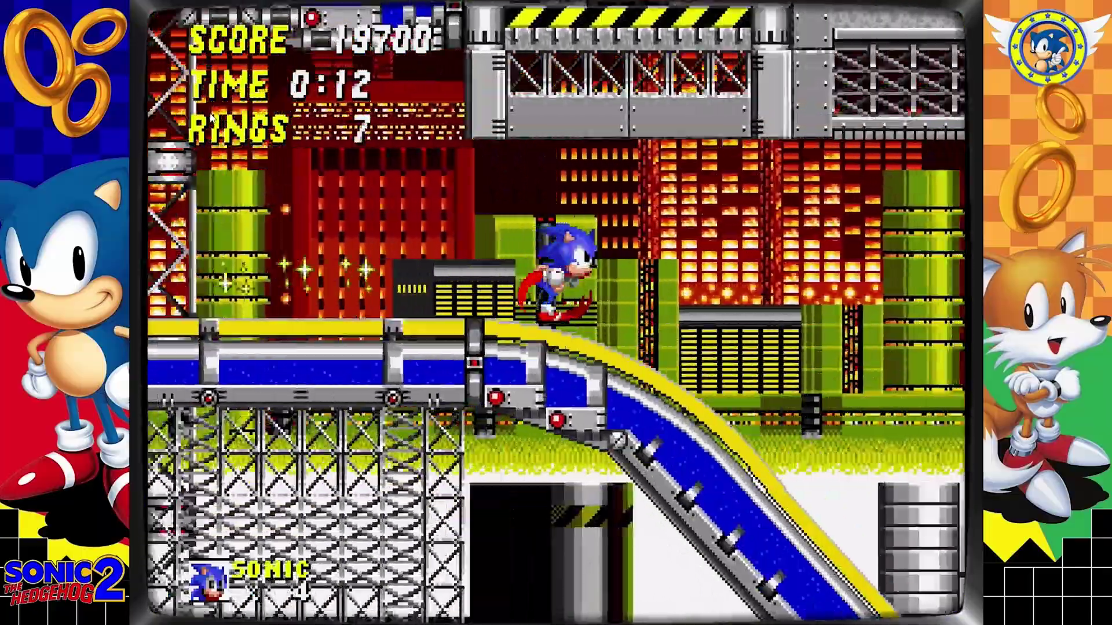